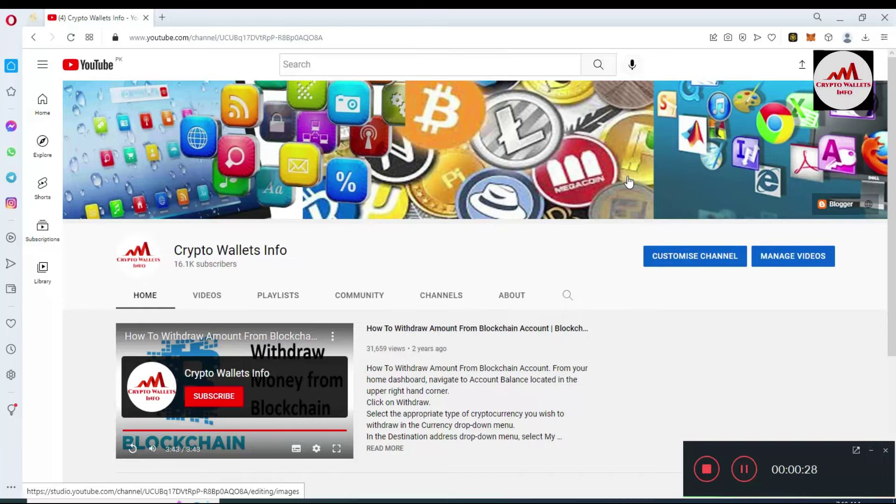
Step: Scroll through the page in Opera, then minimize Opera to get back to Chrome
click(871, 451)
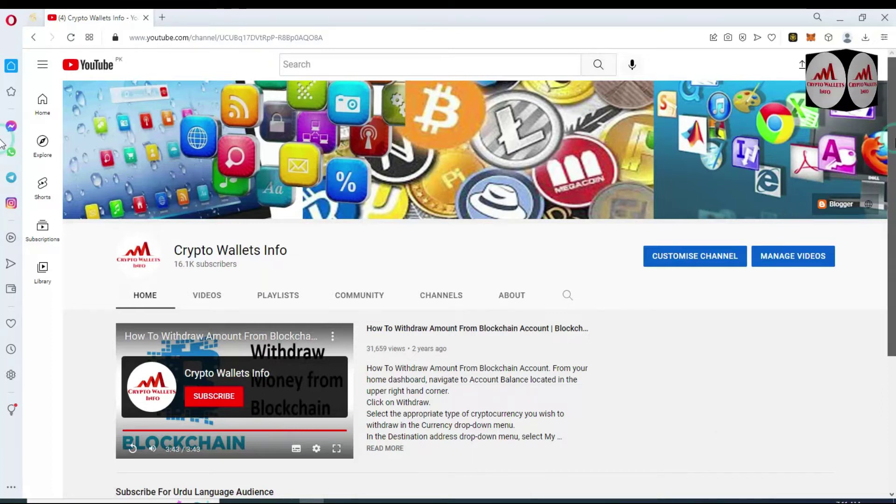
scroll(2, 217, down, 2)
scroll(2, 233, down, 2)
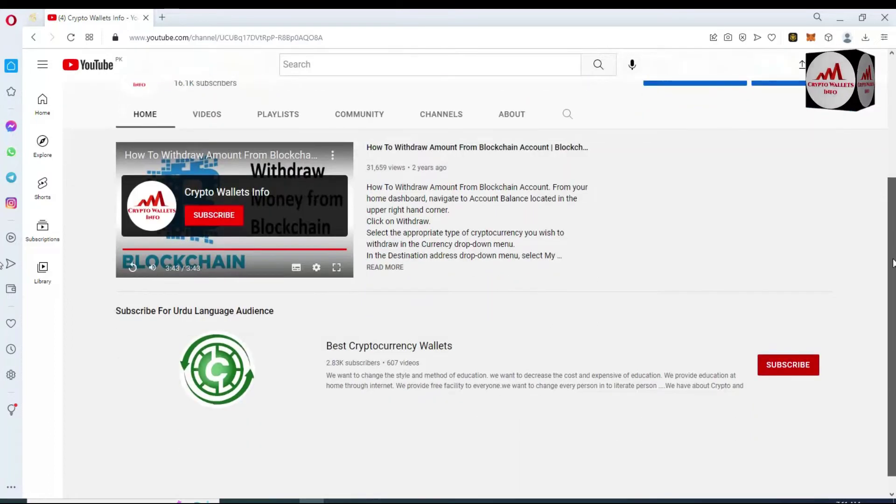
scroll(892, 263, down, 1)
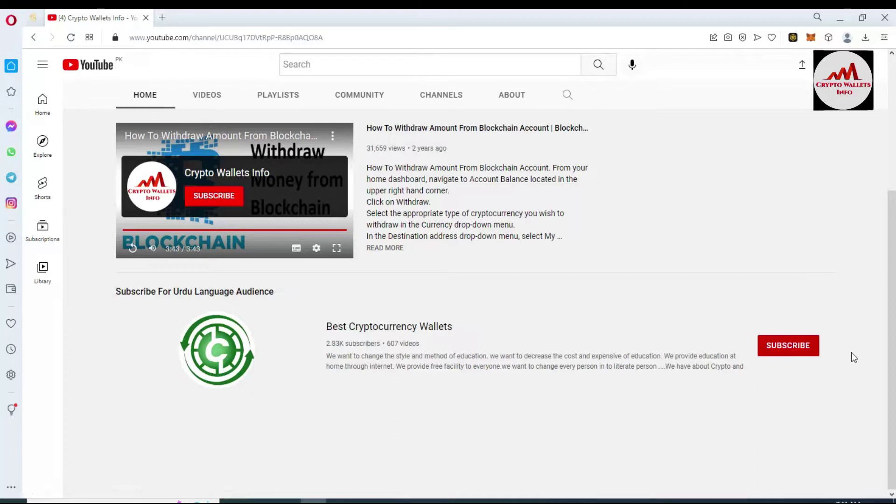
scroll(853, 356, up, 5)
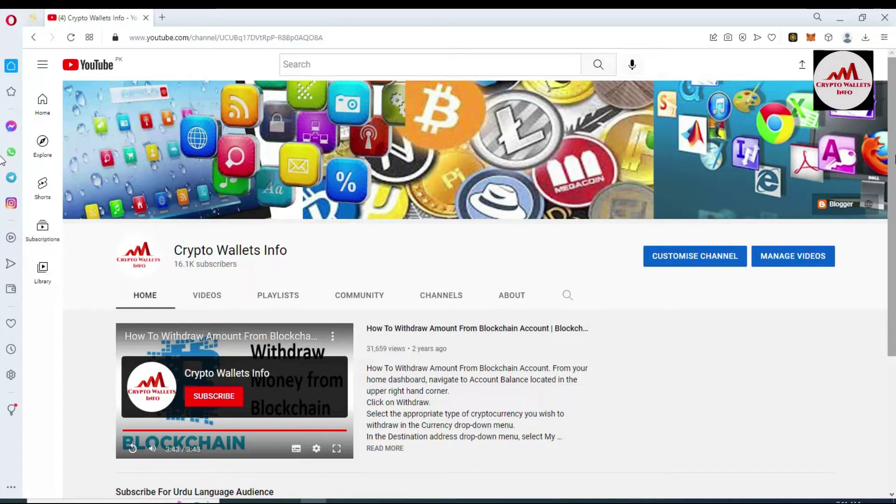
click(841, 21)
Step: Search Google for 'safepal wallet', replacing an initial 'google' query
click(269, 34)
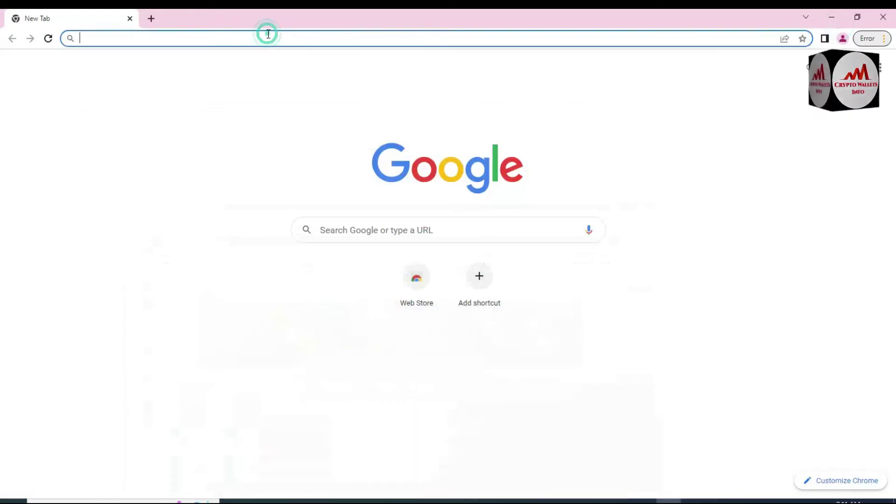
text(g)
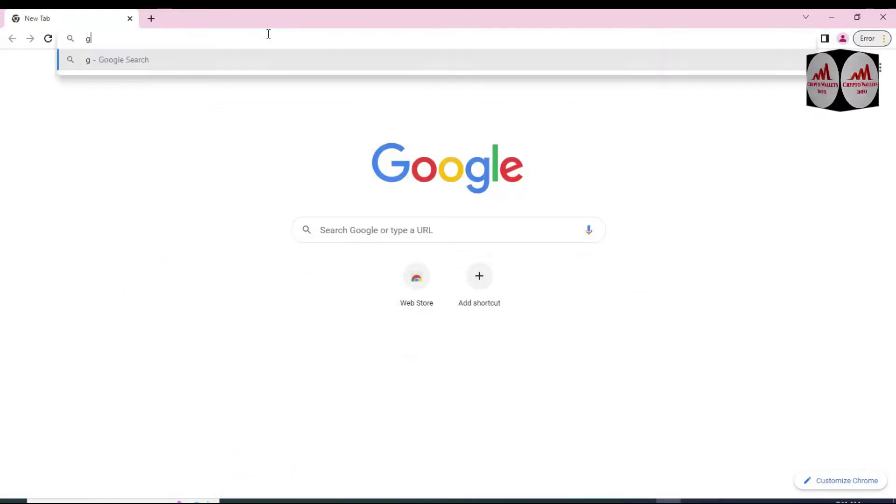
text(oo)
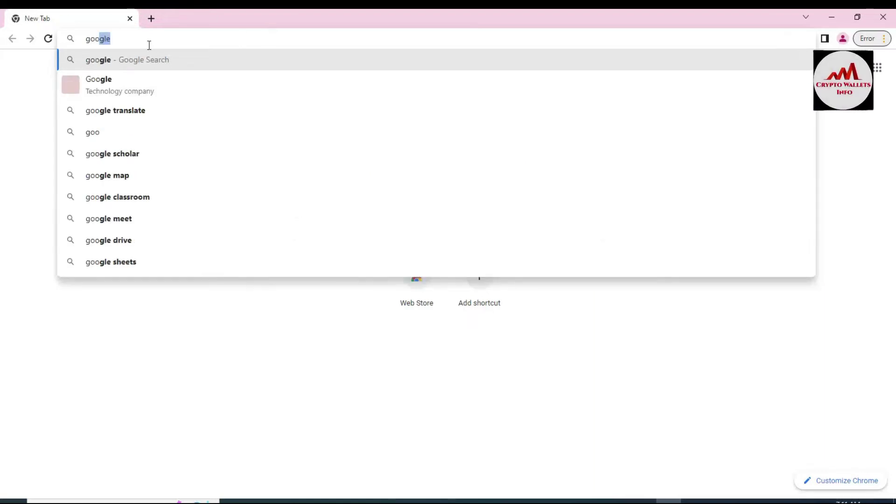
click(133, 60)
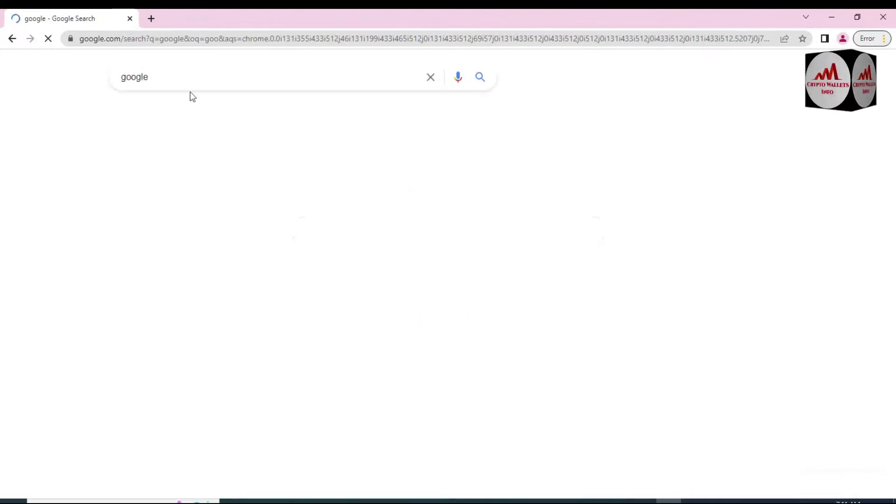
drag(184, 88, 47, 59)
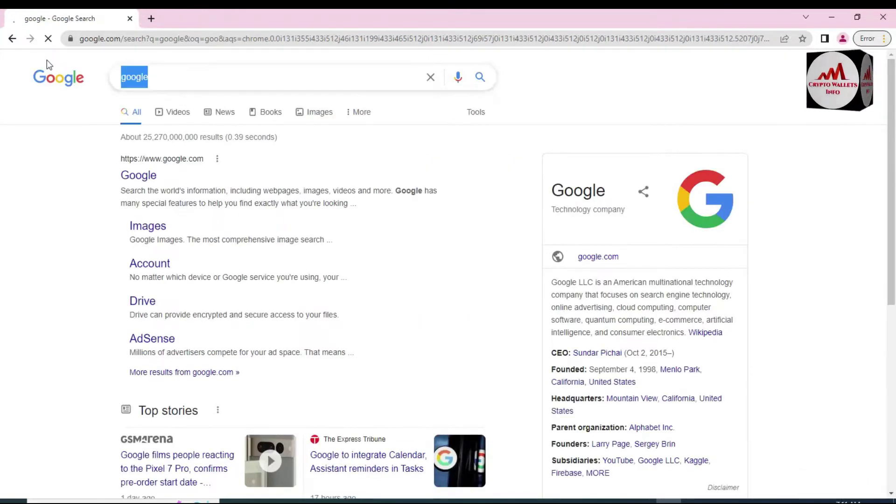
text(saf)
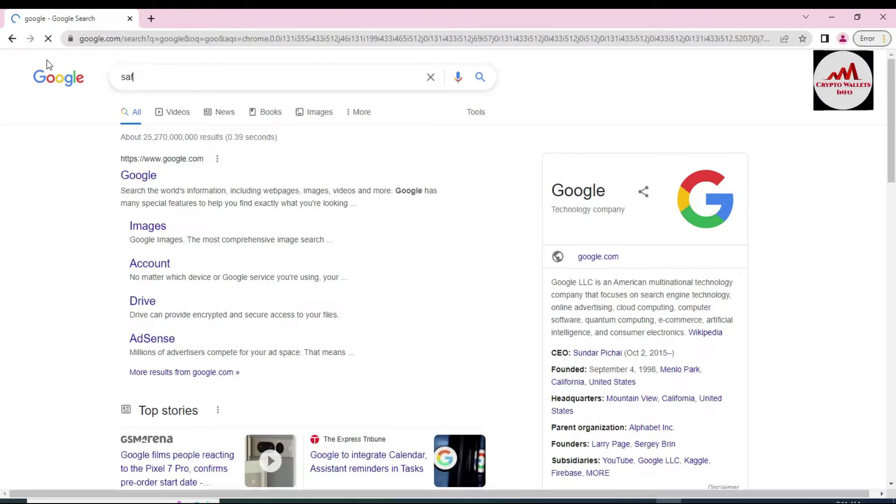
text(epal walle)
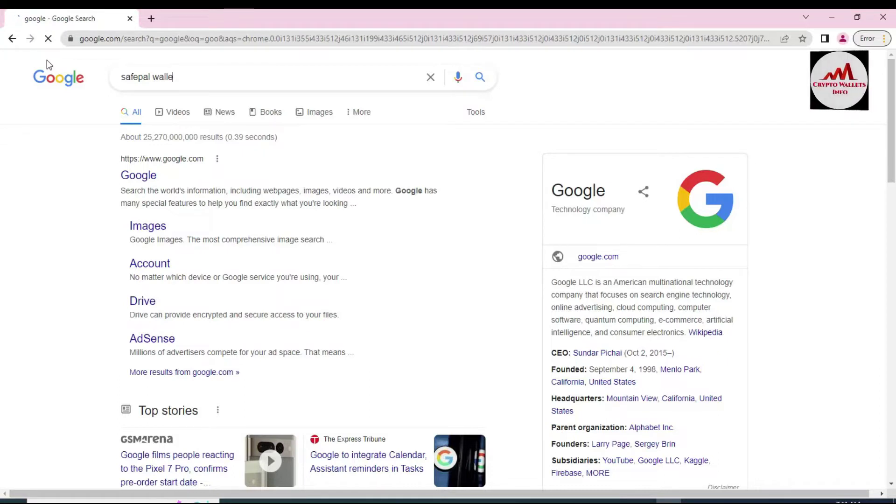
text(t)
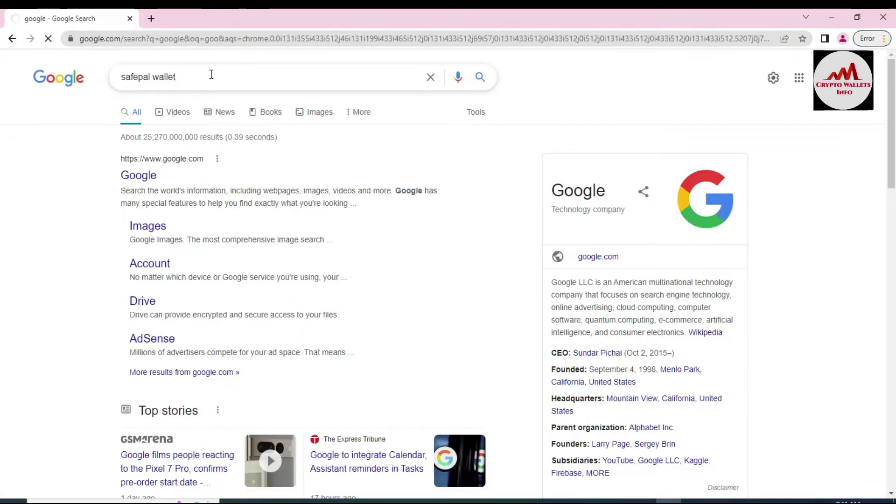
key(Return)
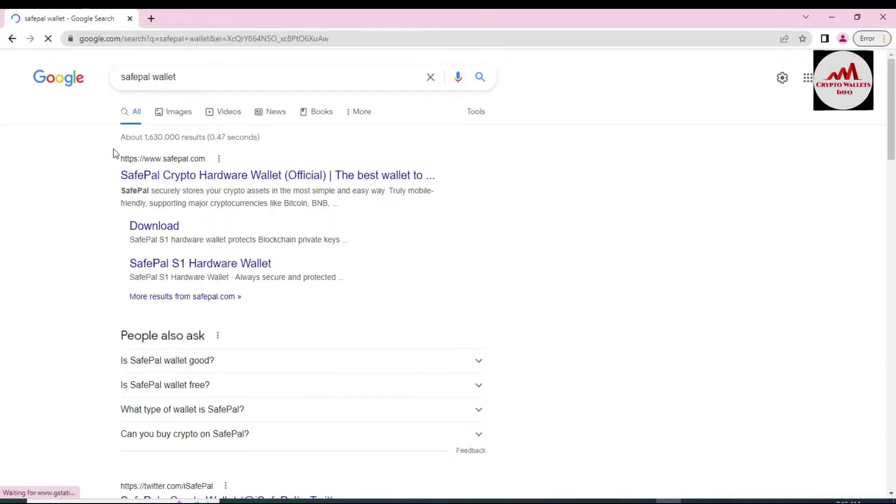
Step: Open safepal.com and view its App, Extension and $49.99 Hardware wallet cards
click(186, 176)
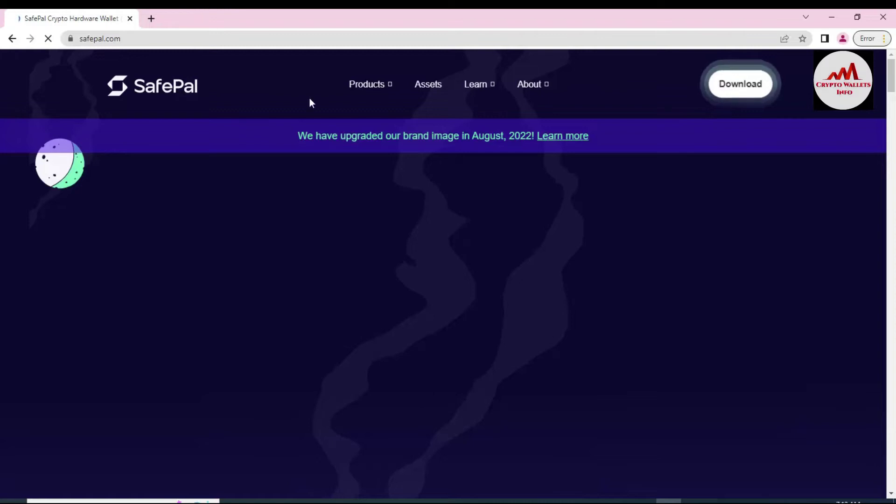
scroll(2, 105, down, 2)
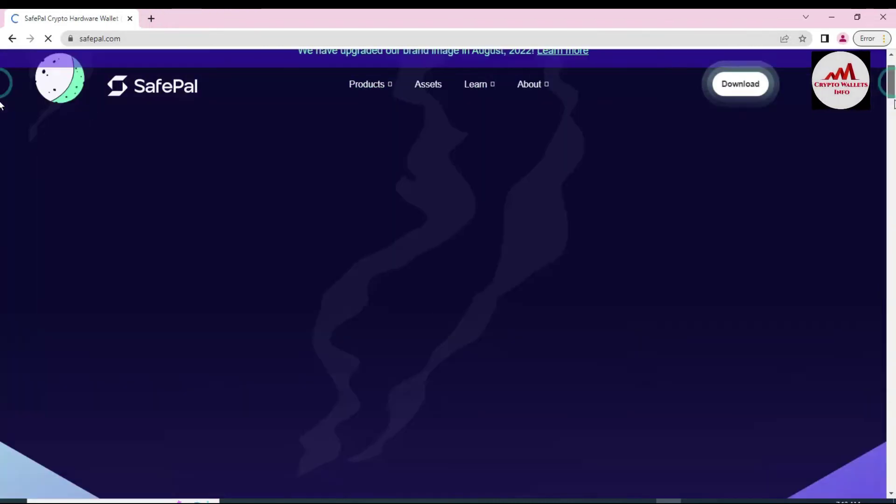
scroll(2, 104, down, 10)
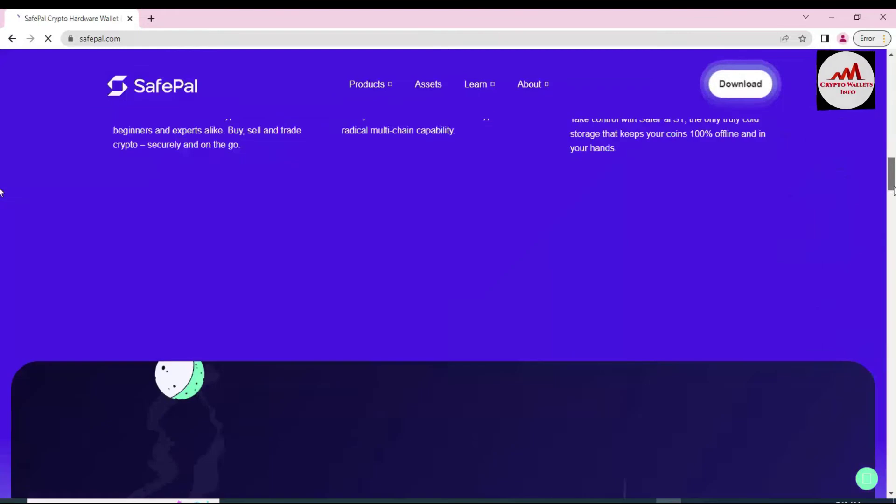
scroll(2, 163, up, 4)
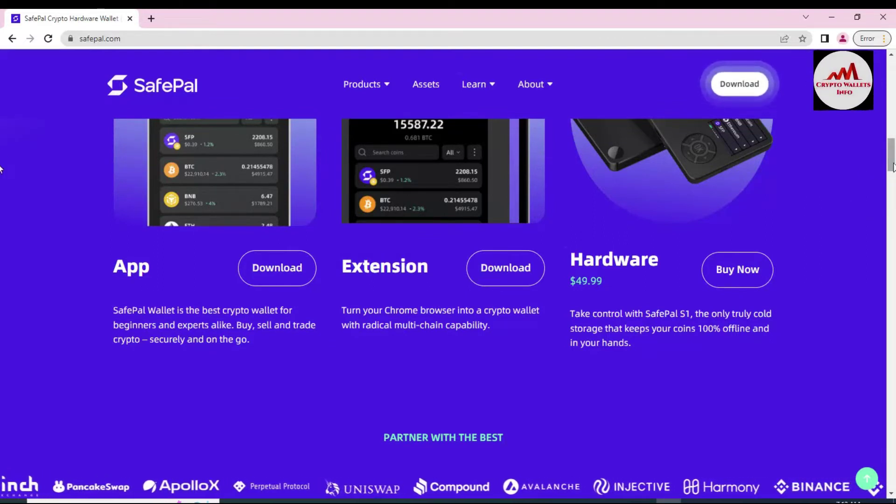
drag(893, 167, 892, 150)
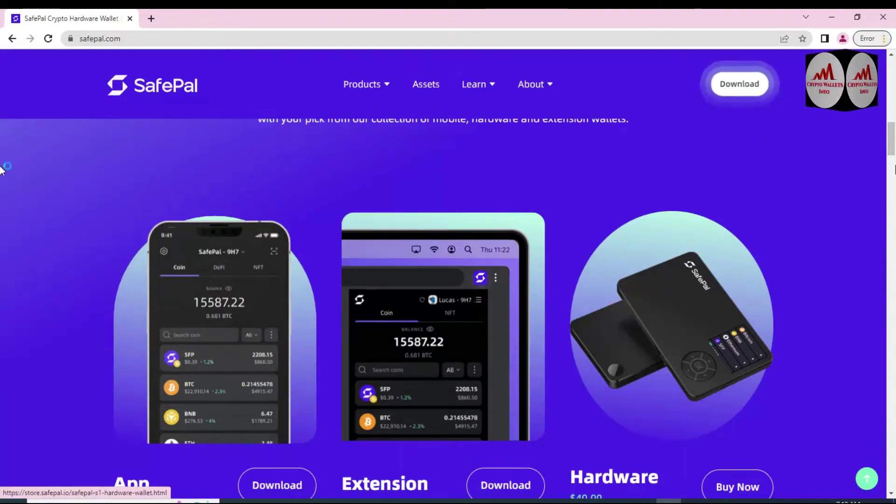
drag(892, 147, 892, 159)
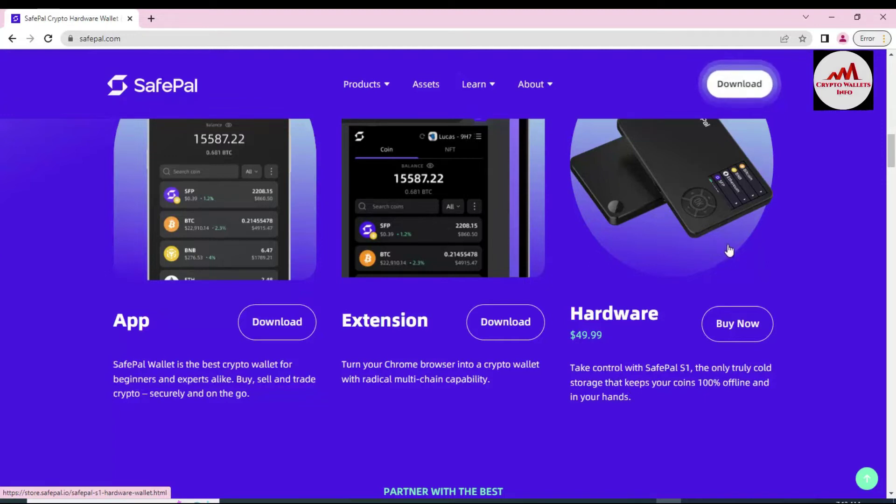
drag(892, 154, 893, 122)
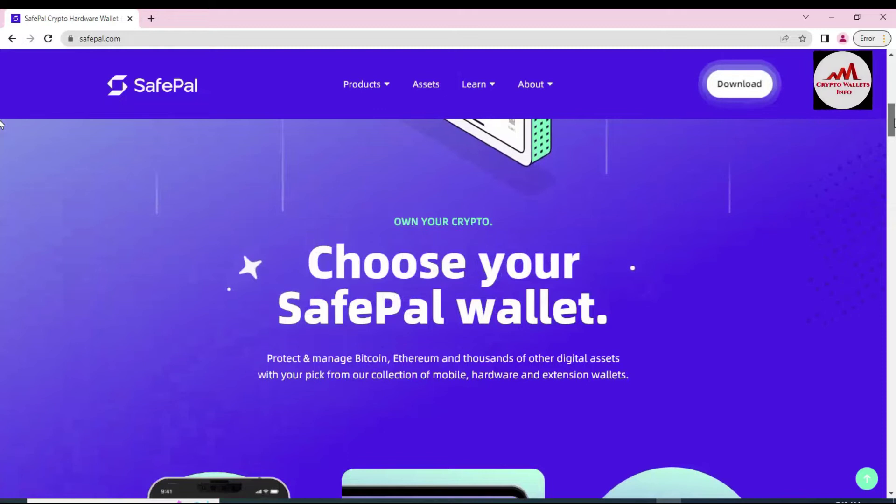
Step: Scroll the home page down and back up to show Products: SafePal App, Extension and Hardware Wallet
scroll(0, 124, down, 5)
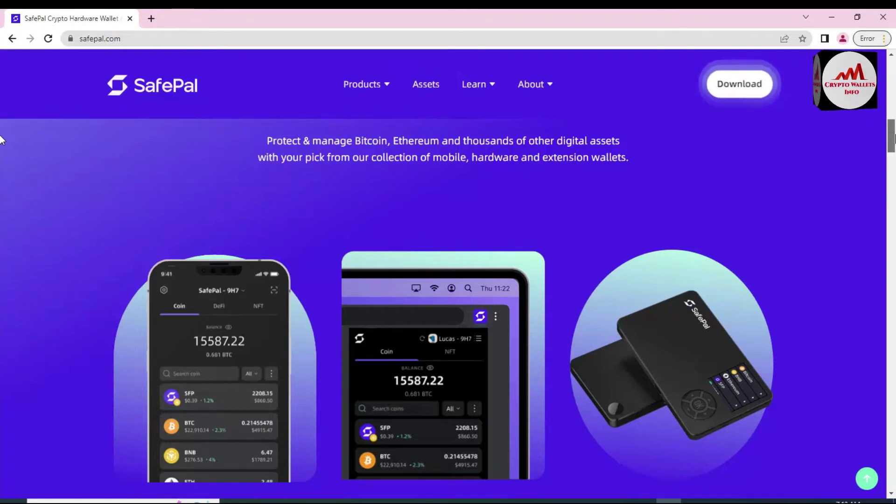
scroll(2, 140, down, 6)
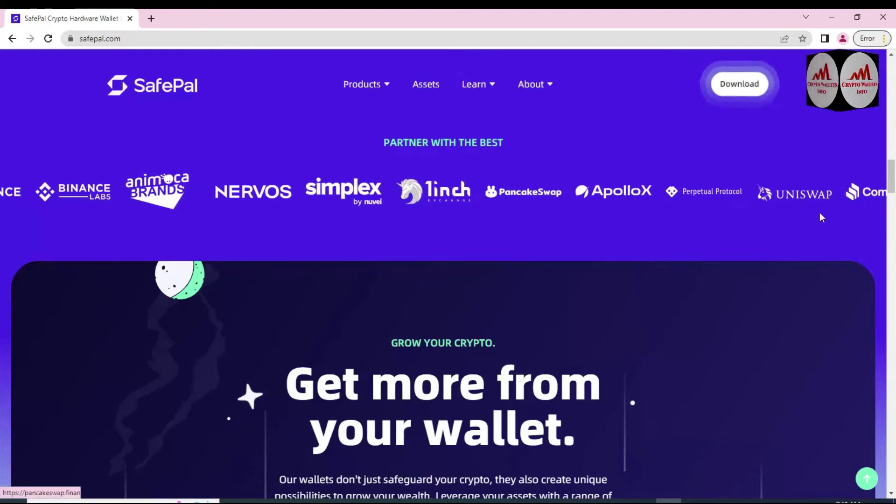
drag(892, 181, 893, 305)
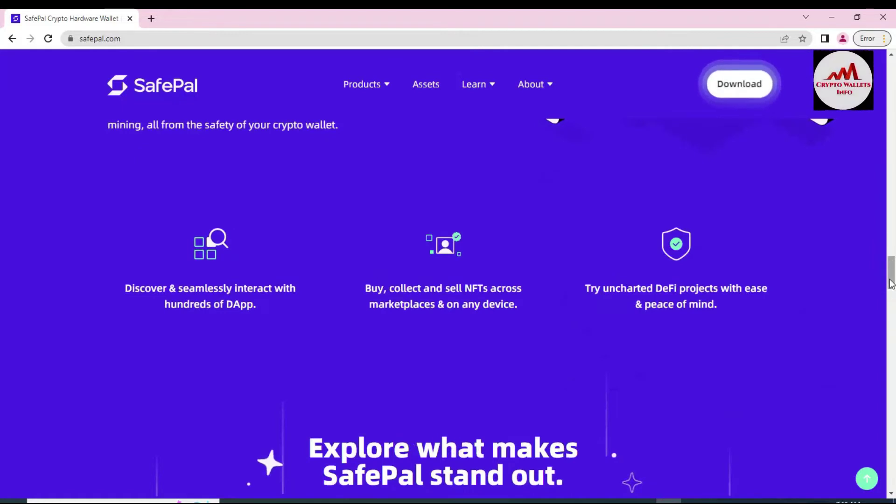
drag(892, 264, 891, 60)
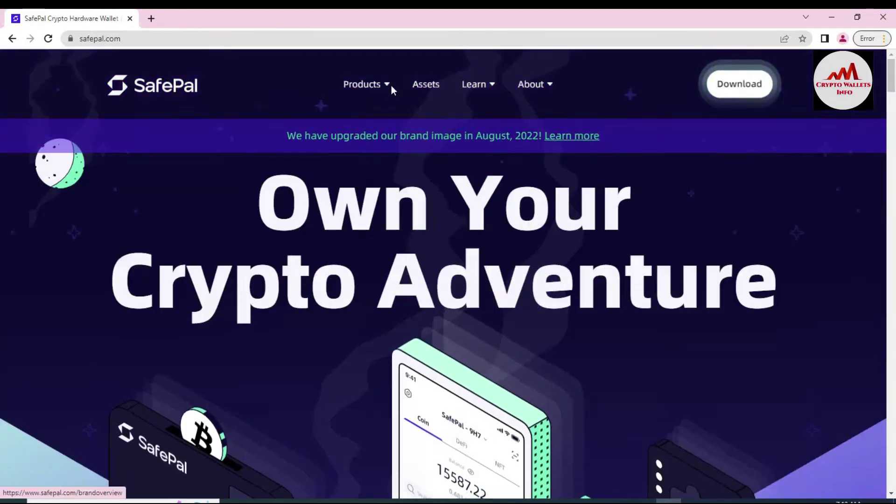
mouse_move(391, 88)
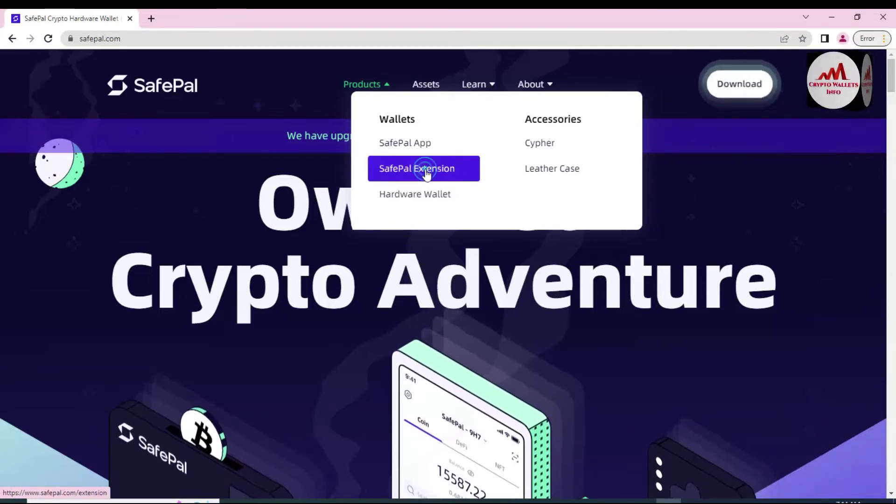
Step: Open the SafePal Extension page at safepal.com/extension and scroll through it back to the top
click(426, 173)
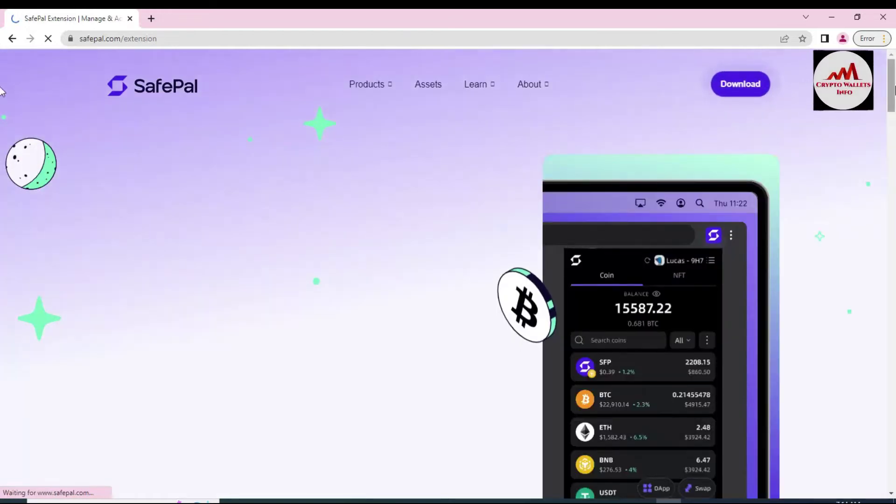
scroll(892, 126, down, 3)
scroll(892, 126, down, 6)
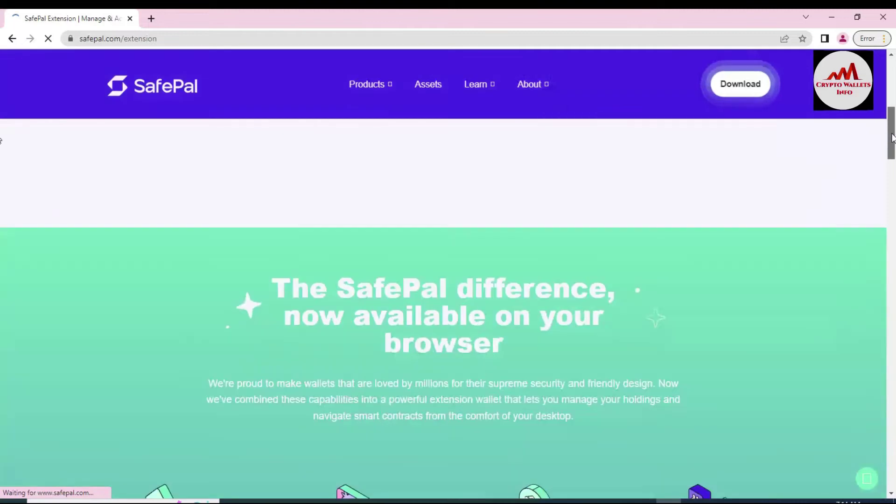
scroll(892, 178, down, 6)
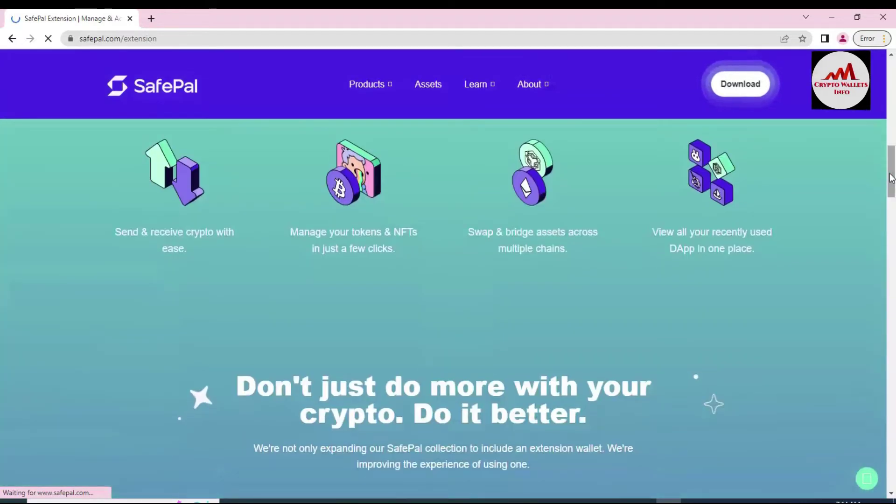
scroll(890, 219, down, 5)
scroll(891, 224, down, 5)
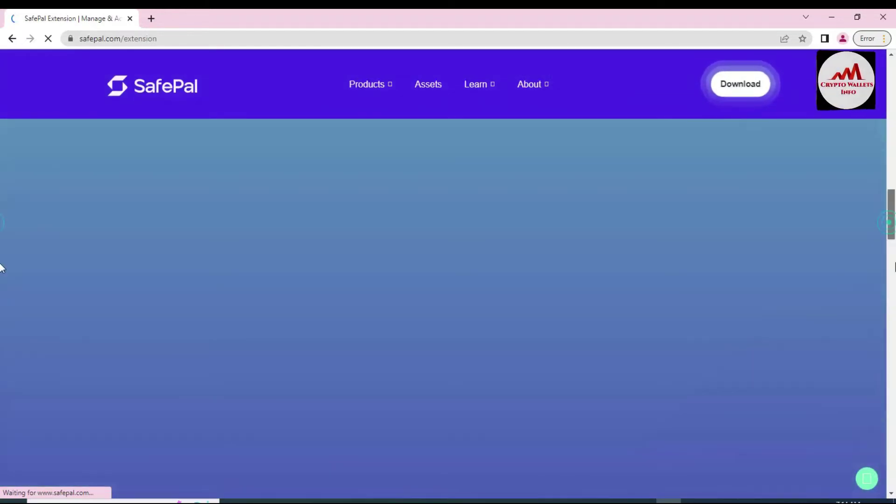
scroll(1, 266, up, 8)
scroll(1, 140, up, 15)
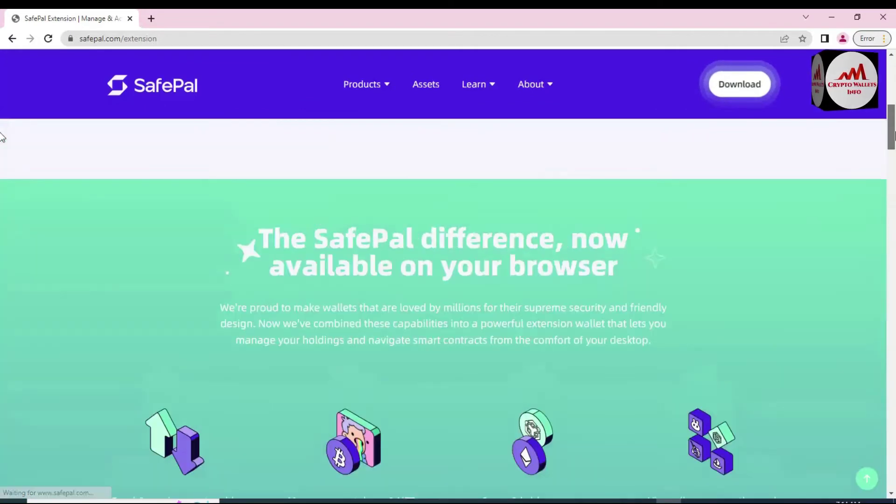
scroll(1, 112, up, 1)
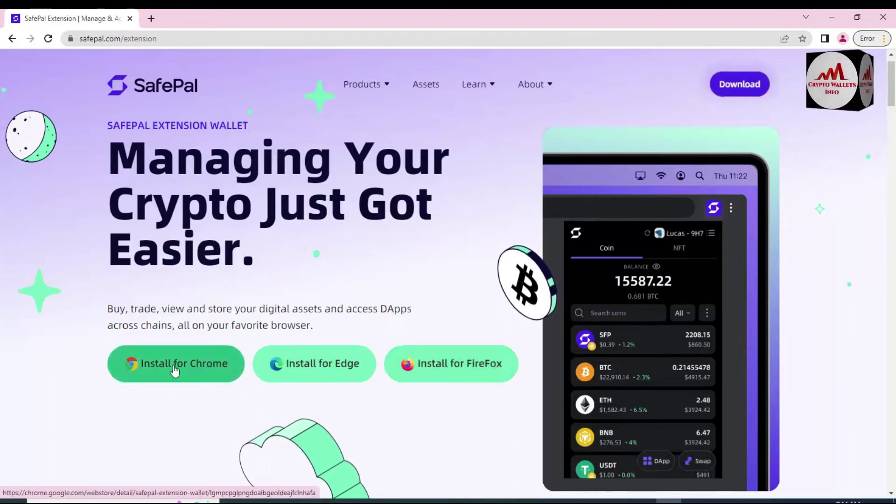
Step: Open the SafePal Extension Wallet Web Store listing, review its overview, and choose Add to Chrome
click(174, 367)
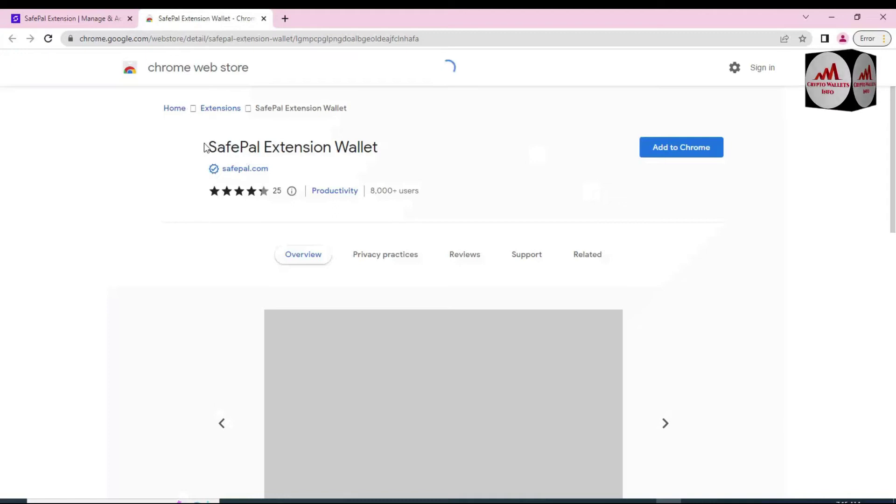
drag(208, 148, 358, 151)
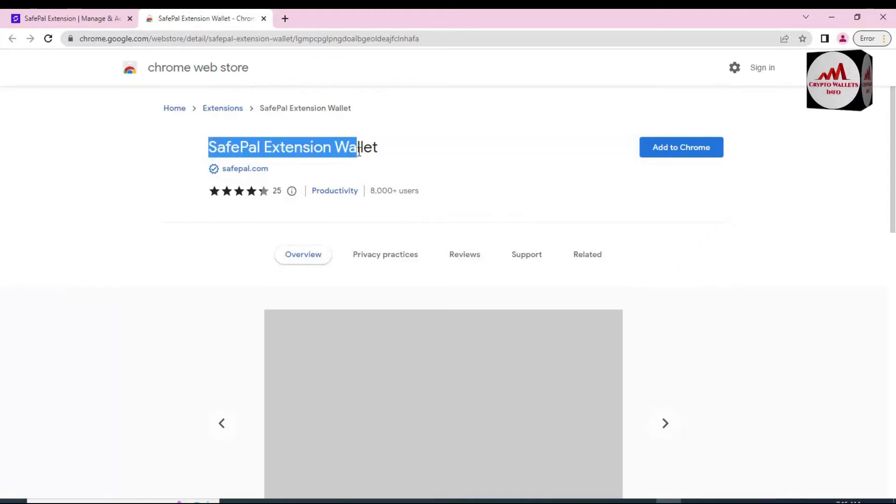
click(472, 138)
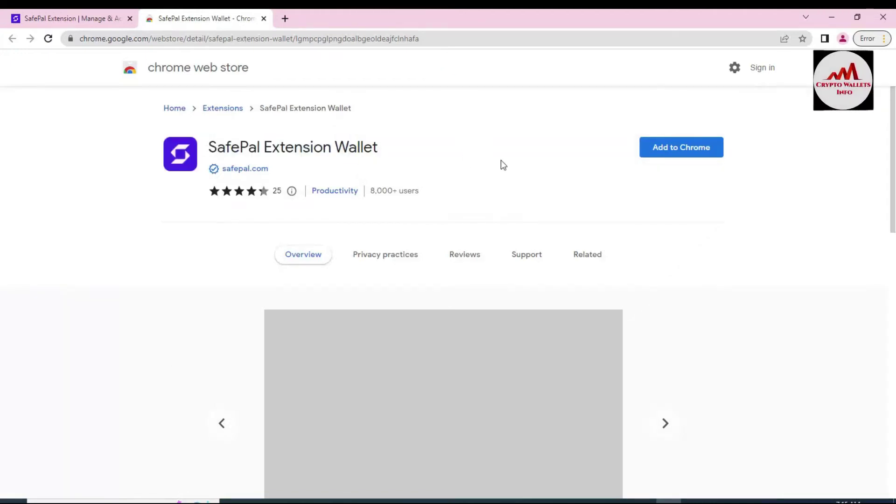
scroll(1, 189, down, 1)
scroll(2, 188, down, 8)
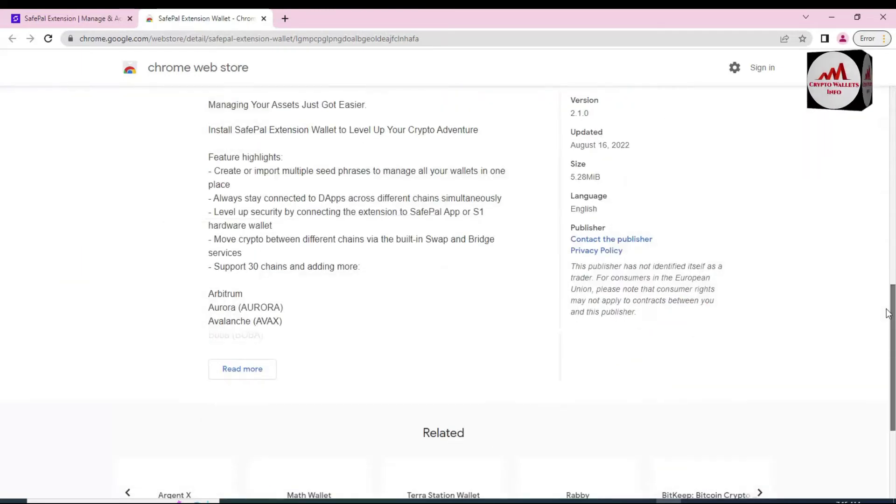
scroll(892, 291, up, 1)
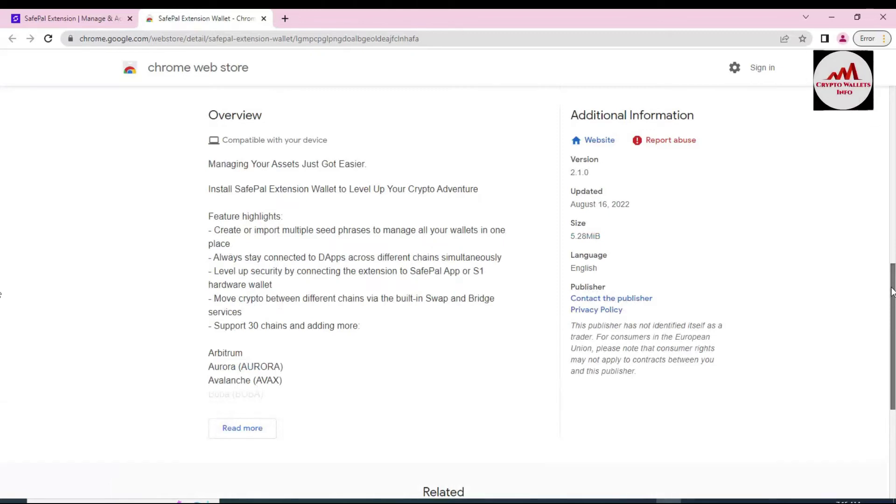
scroll(892, 292, up, 8)
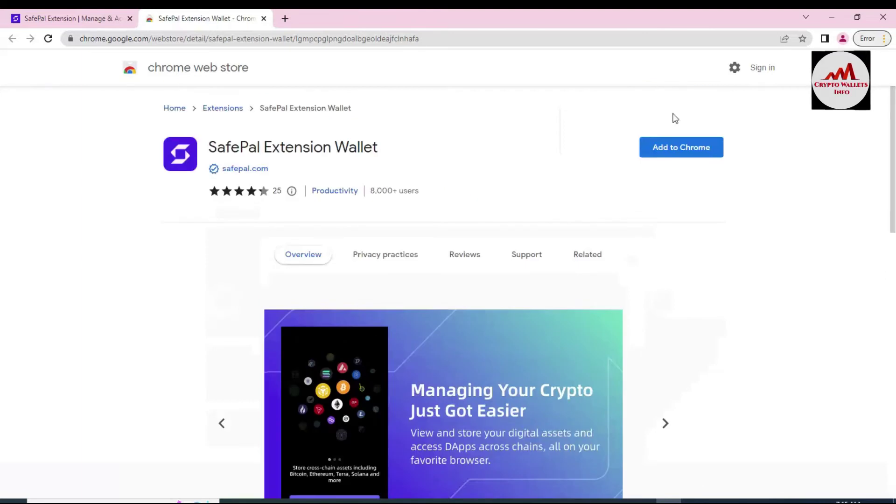
click(673, 147)
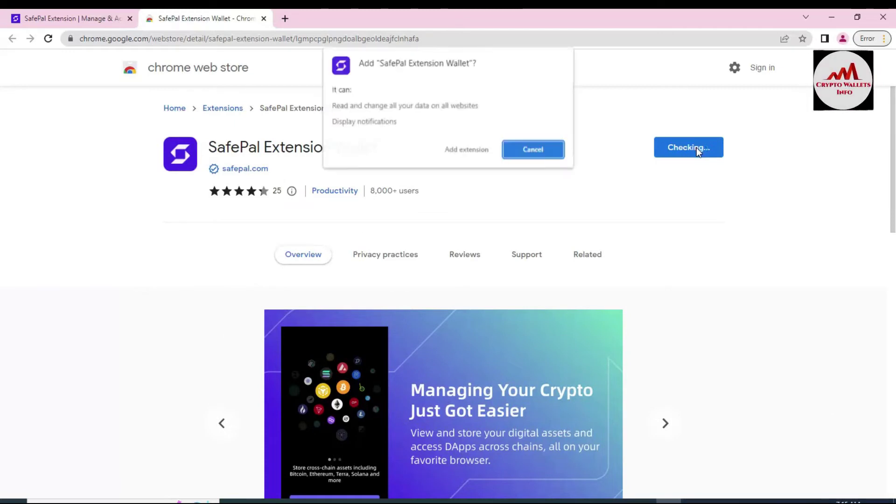
Step: Confirm adding SafePal Extension Wallet, pin it in the Extensions menu, and open it
click(451, 146)
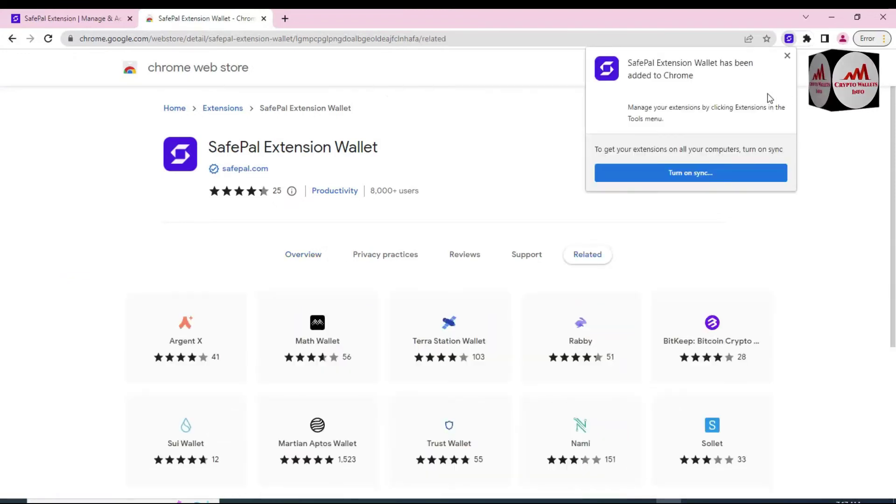
click(787, 55)
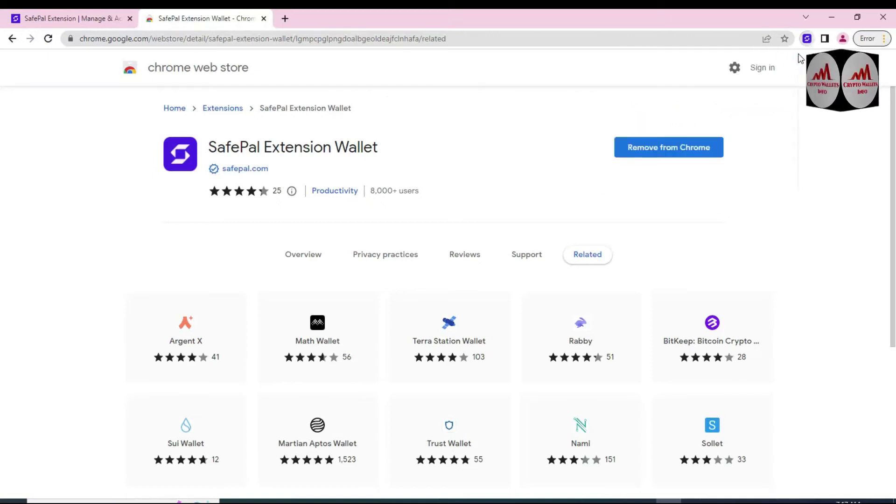
click(807, 38)
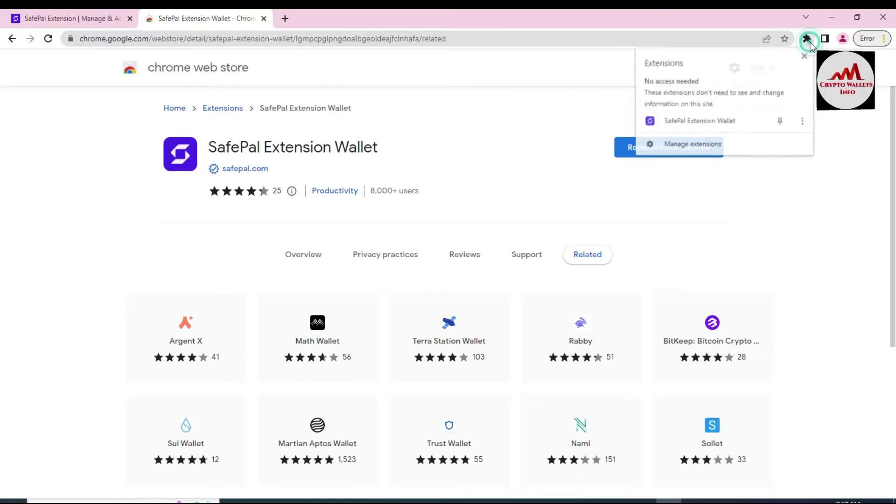
click(780, 122)
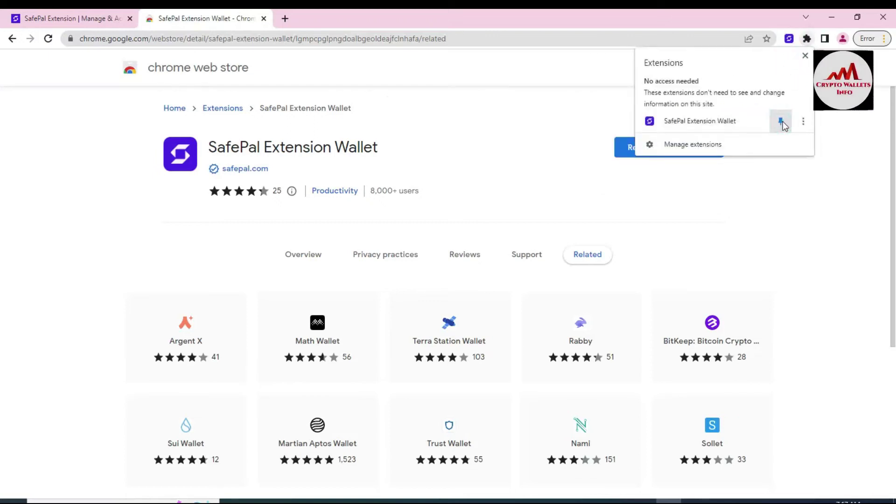
click(704, 124)
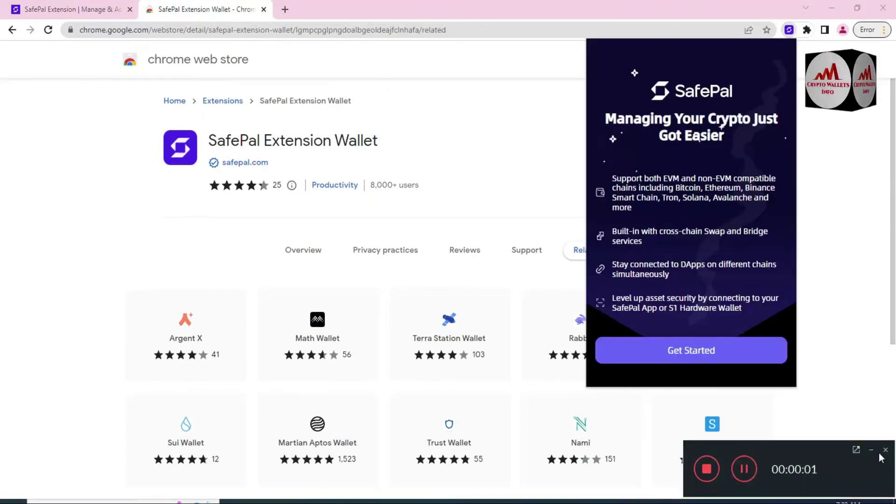
Step: Begin SafePal setup with Get Started and choose Create Wallet
click(871, 449)
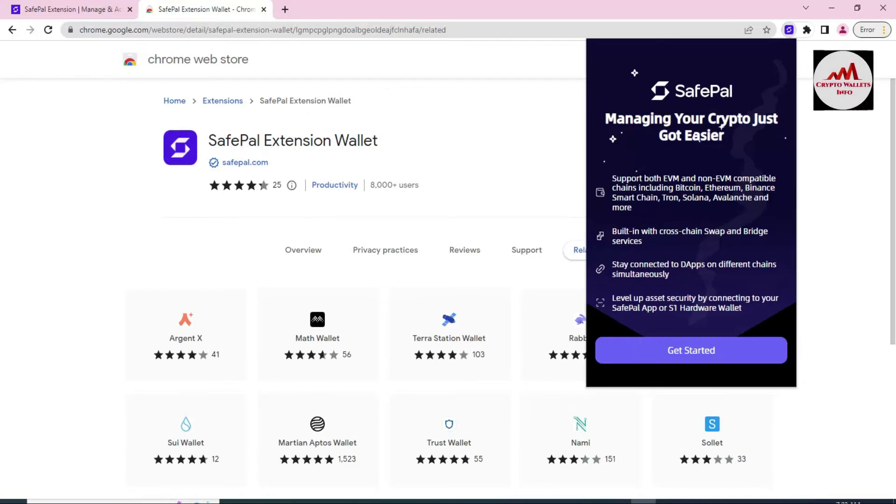
click(690, 349)
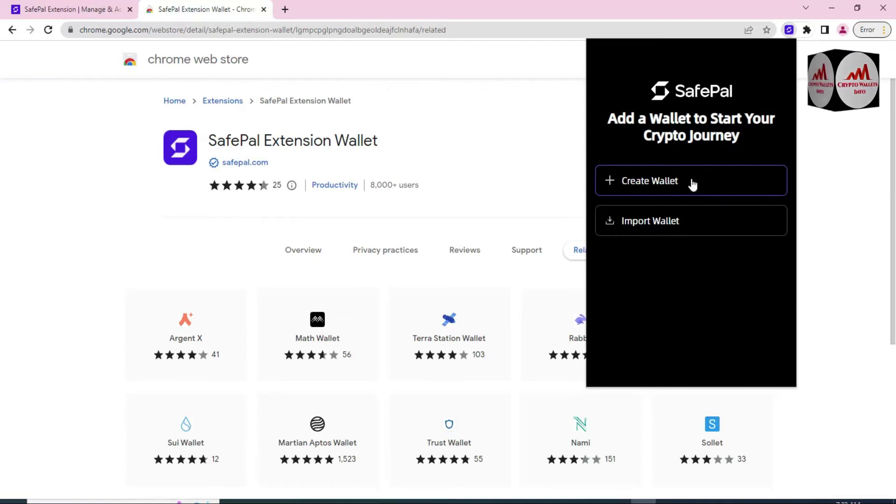
click(663, 180)
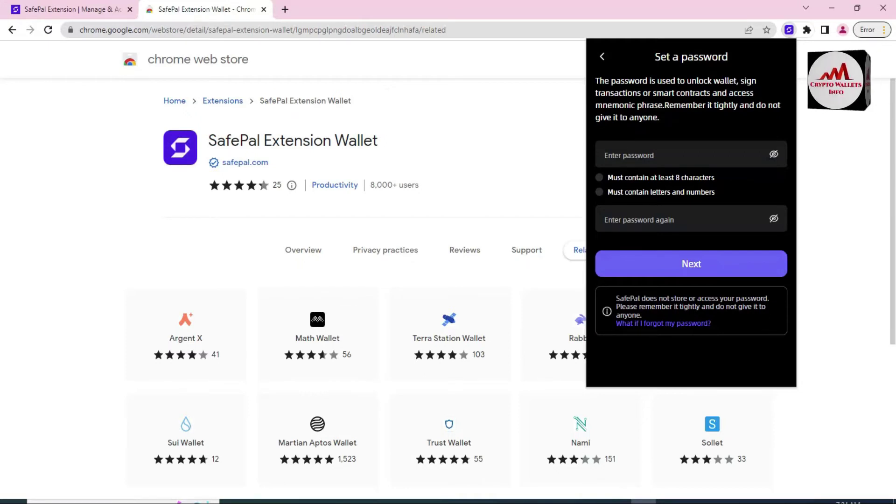
Step: Enter the wallet password twice and continue to the Generate Mnemonic Phrase step
click(640, 154)
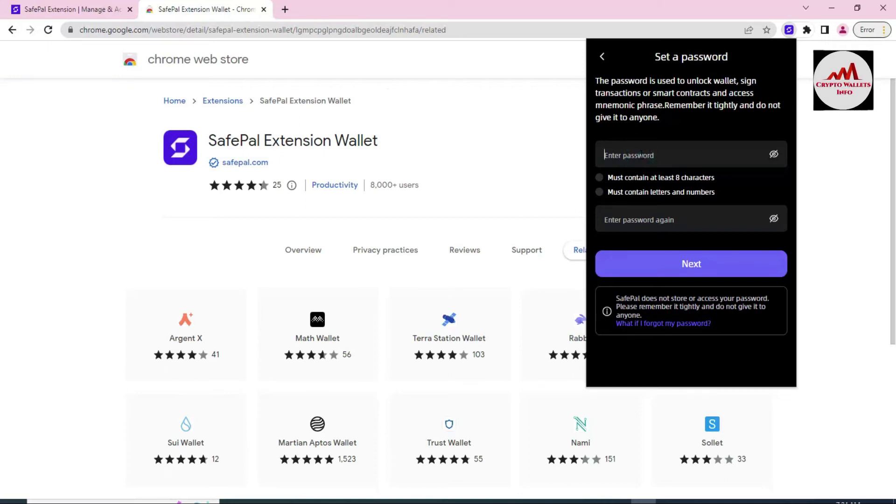
text(****)
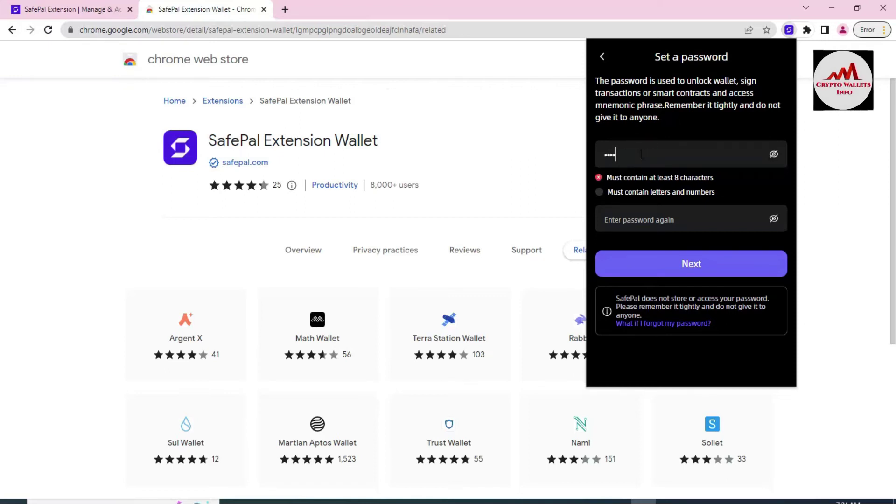
text(*********)
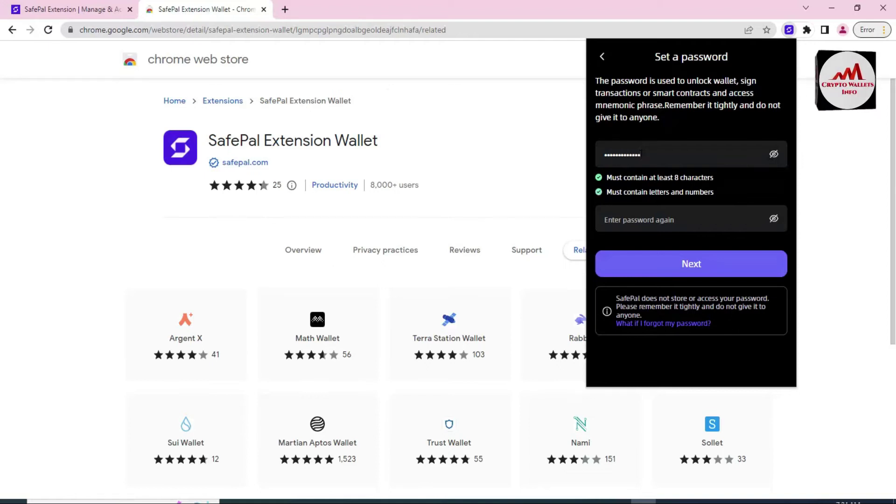
click(623, 220)
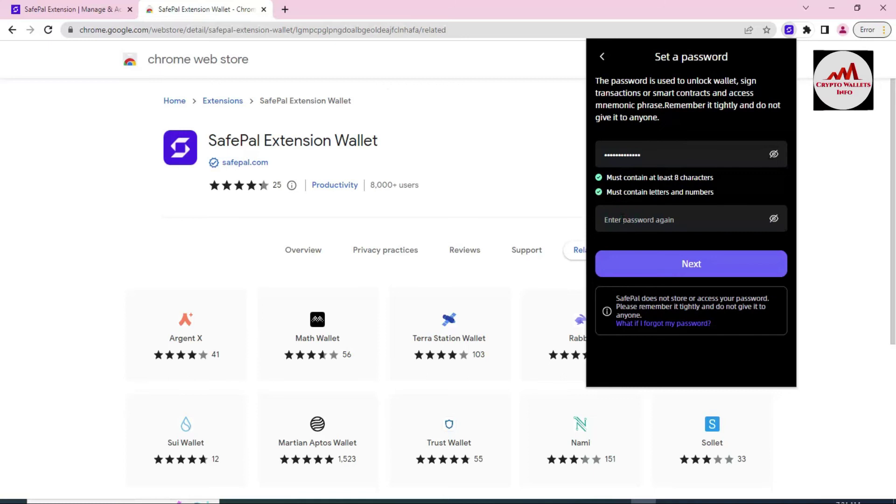
text(**************)
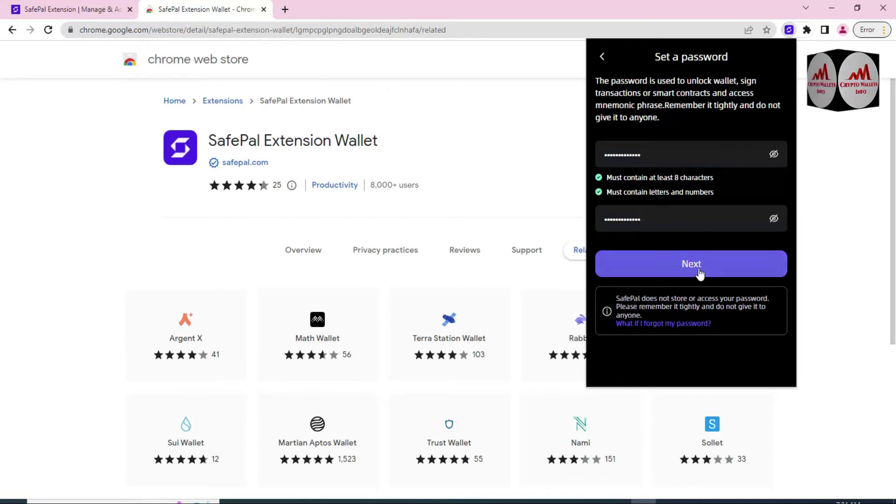
drag(615, 299, 661, 298)
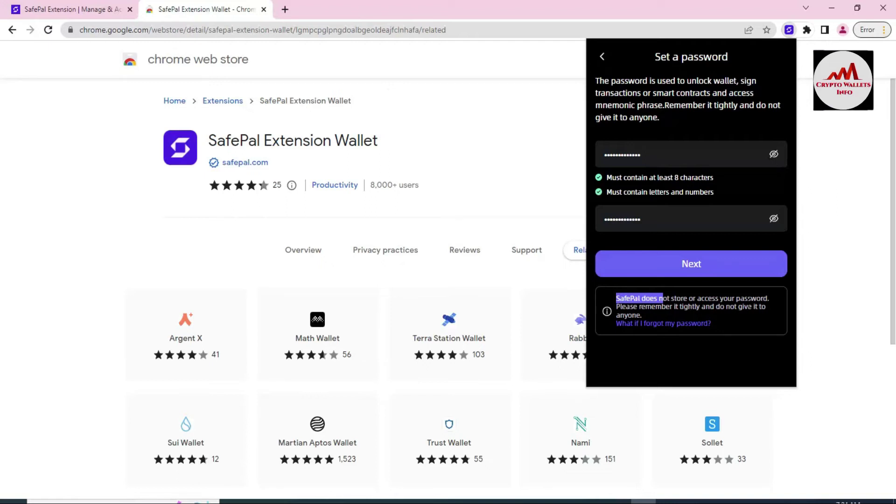
click(693, 265)
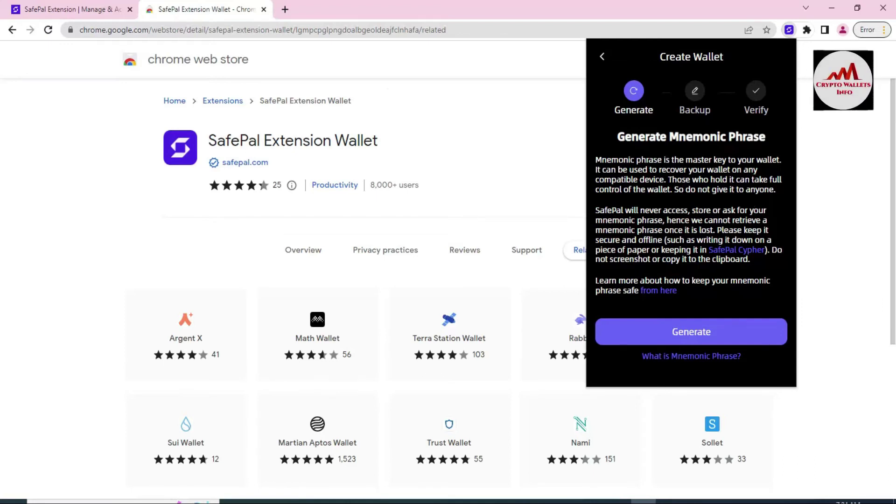
Step: Generate the 12-word mnemonic phrase and paste a copy into Notepad
click(694, 339)
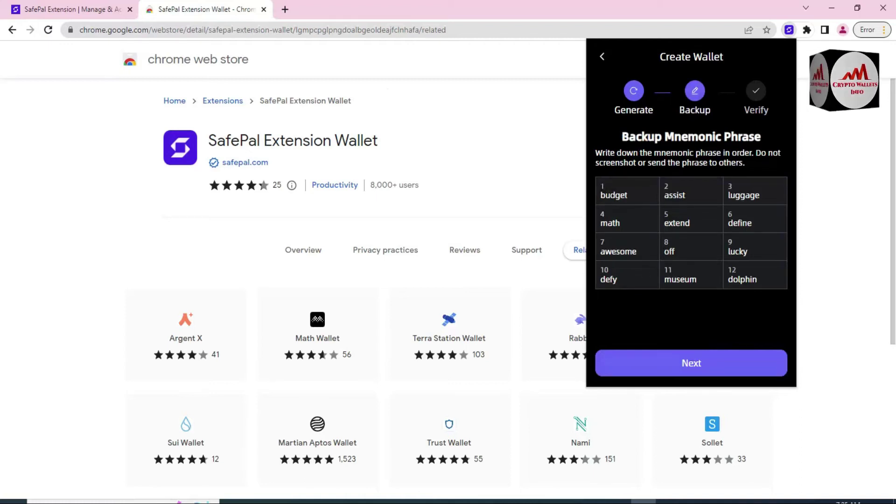
drag(599, 184, 765, 279)
key(ctrl+c)
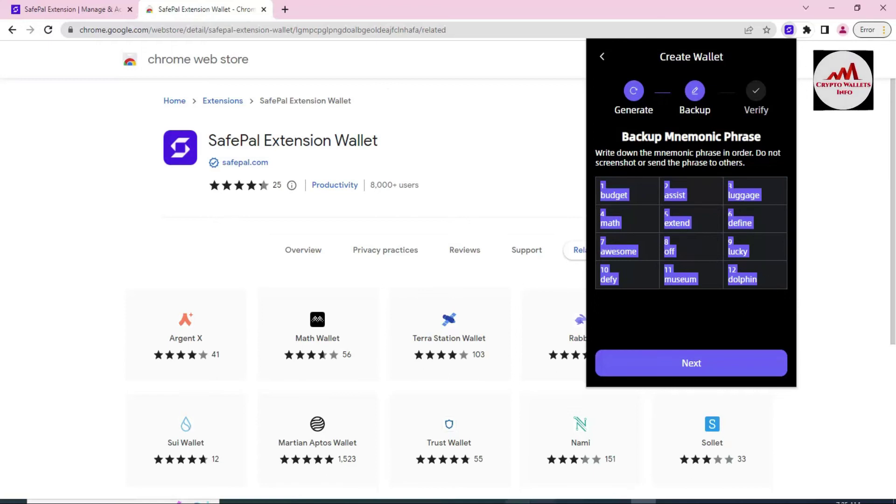
click(541, 501)
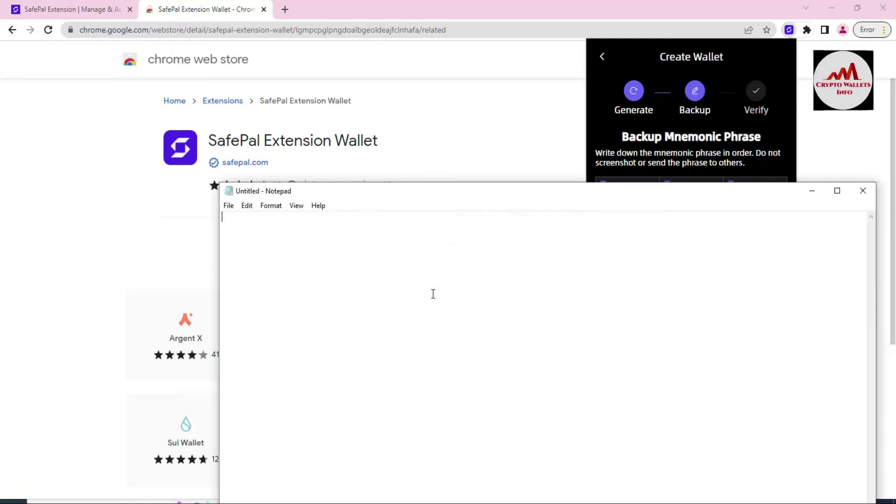
key(ctrl+v)
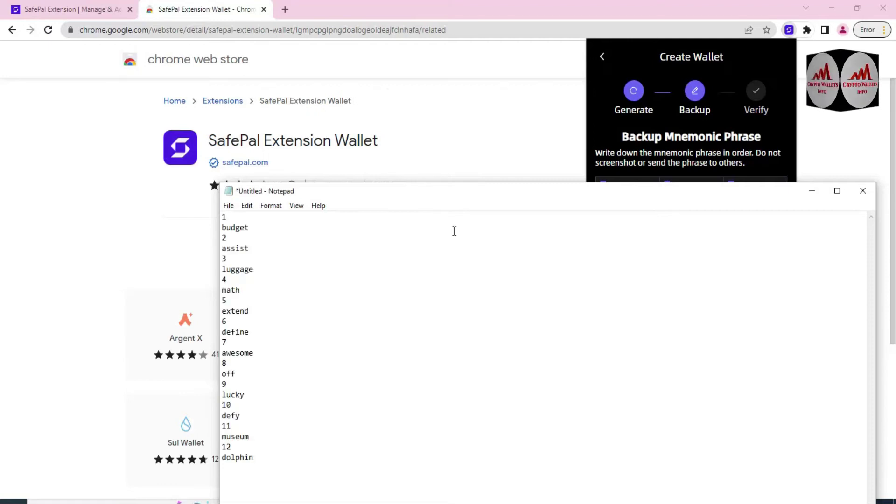
click(599, 132)
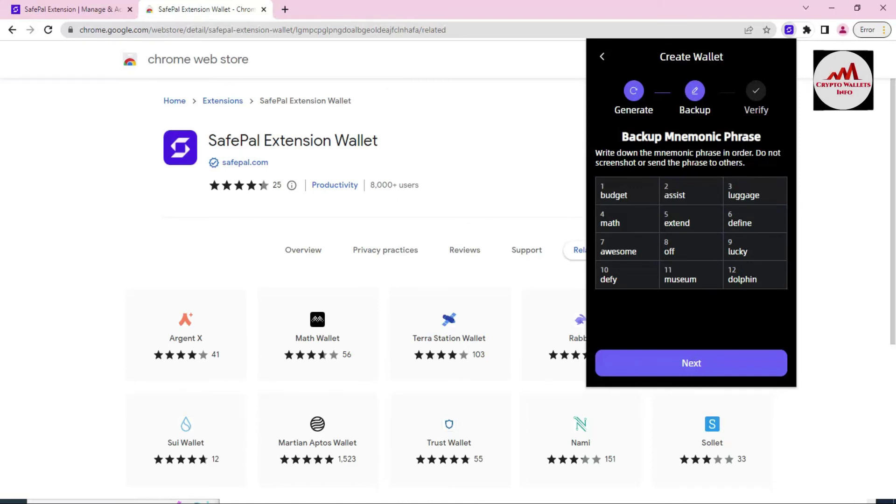
Step: Position the Notepad word list beside the wallet's Backup Mnemonic Phrase screen
key(alt+Tab)
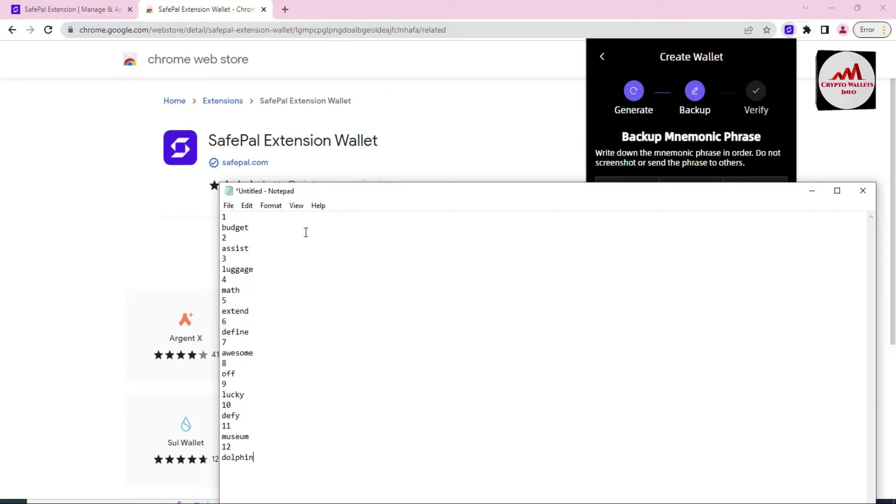
drag(391, 194, 302, 217)
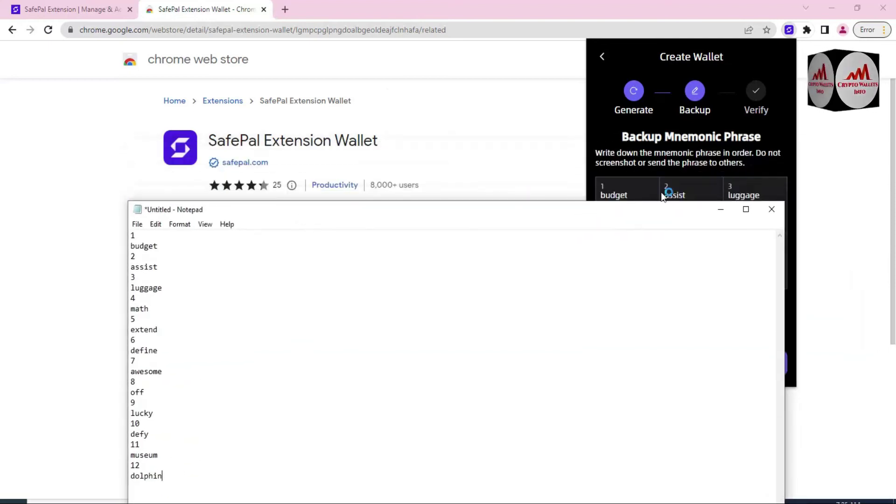
click(725, 163)
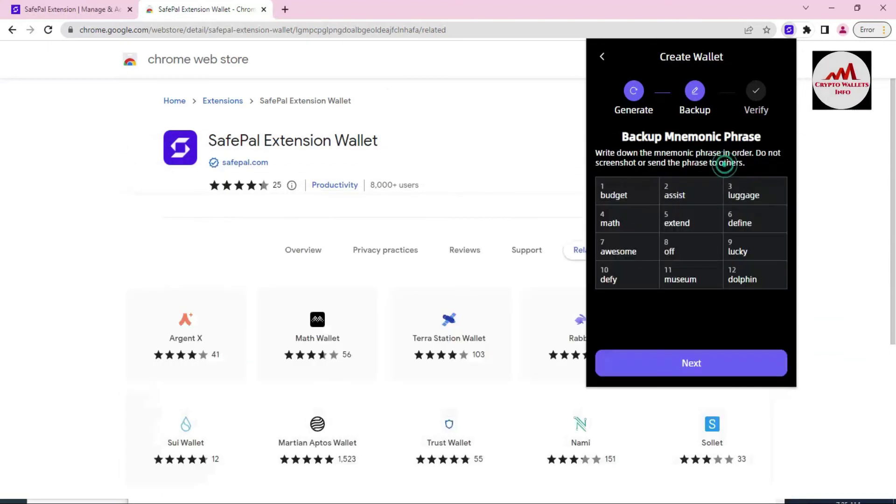
Step: Proceed to verification and arrange the Notepad word list beside the verify screen
click(689, 362)
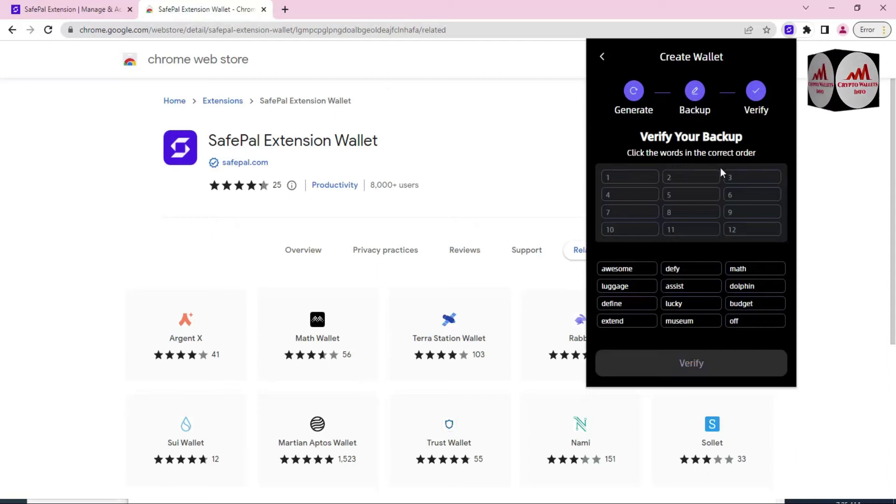
key(alt+Tab)
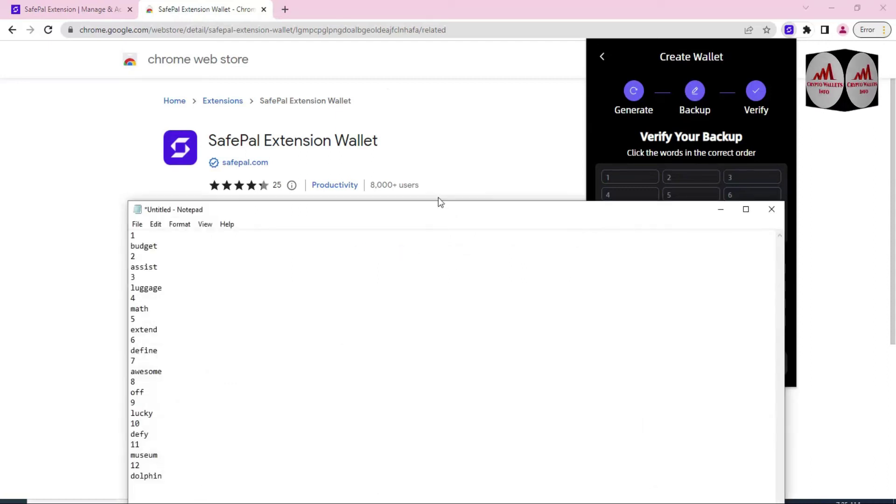
drag(438, 217, 344, 124)
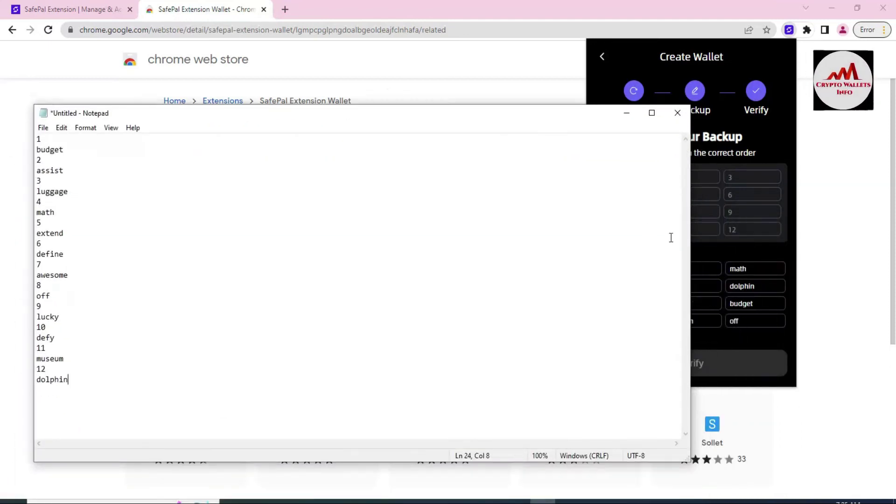
drag(690, 230, 462, 232)
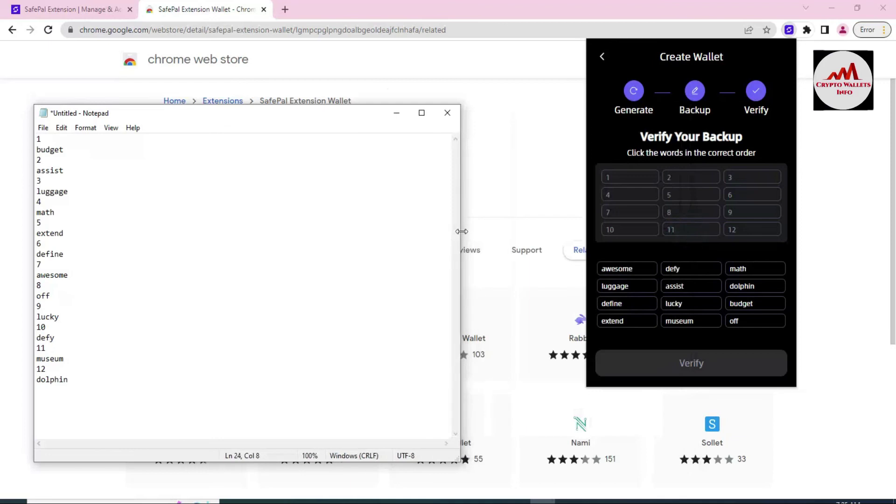
click(607, 150)
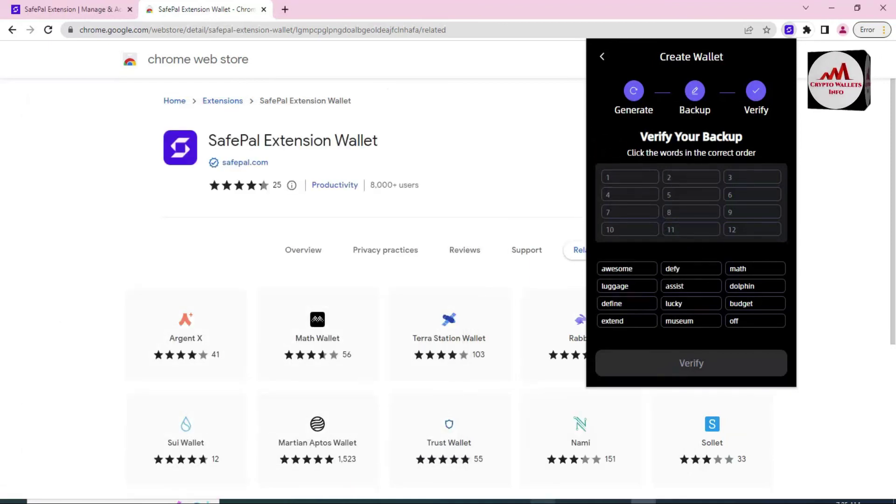
click(543, 502)
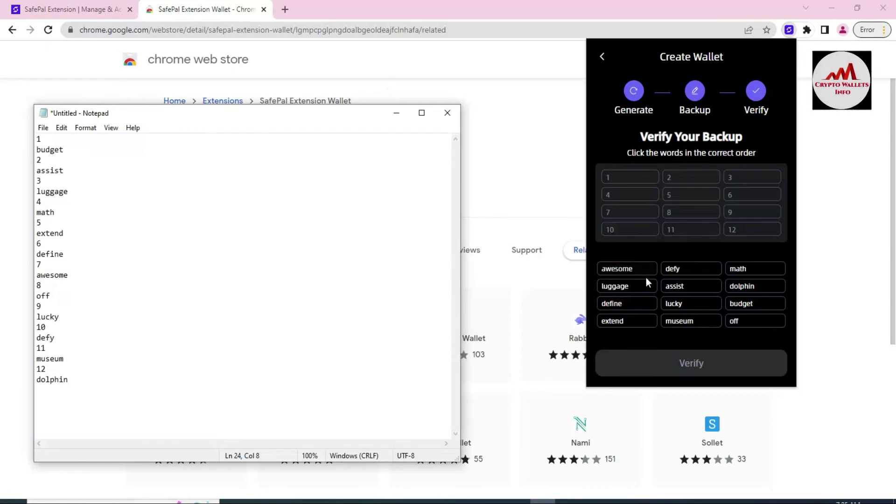
Step: Fill verification slots 1 to 6 with the recovery words, checking the Notepad list
click(742, 304)
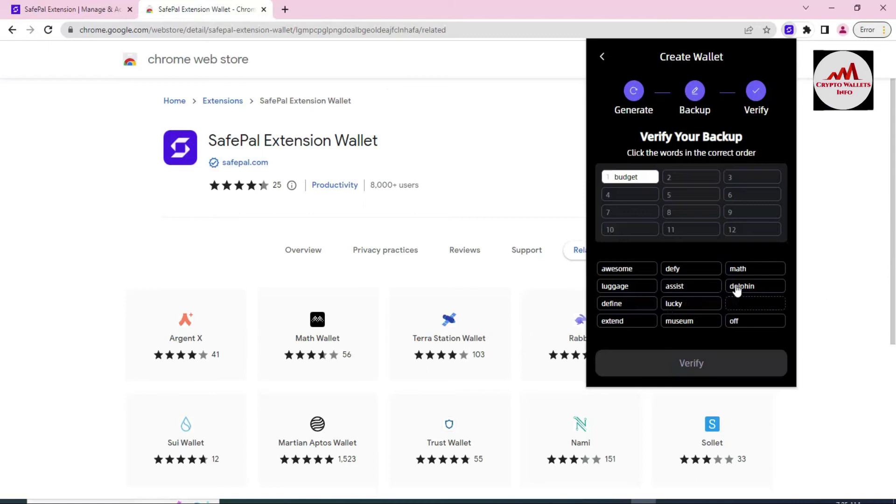
click(679, 285)
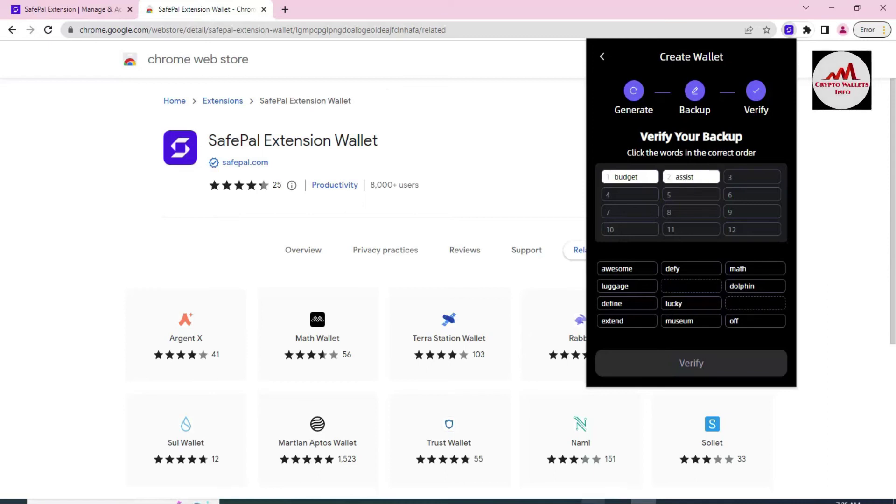
key(alt+Tab)
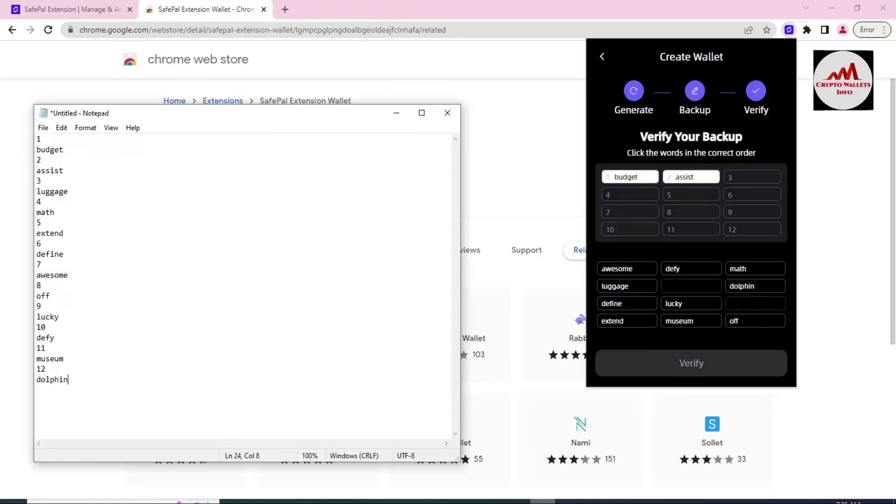
click(616, 286)
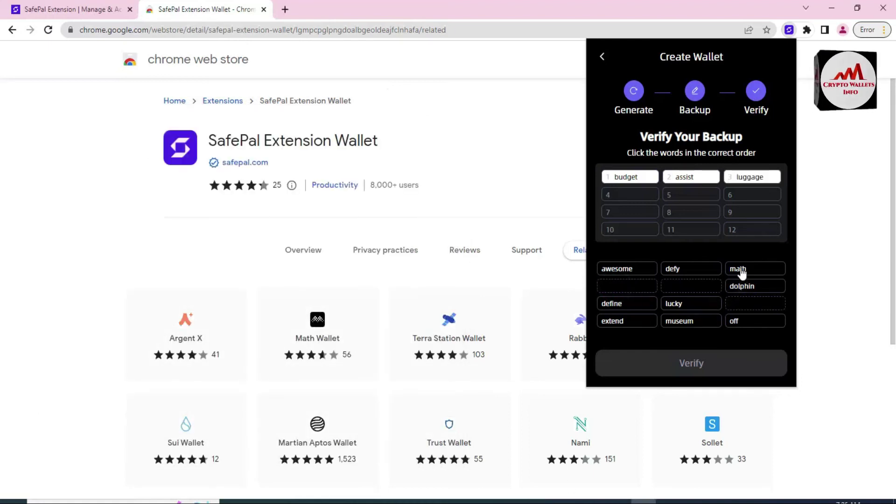
click(737, 271)
click(626, 322)
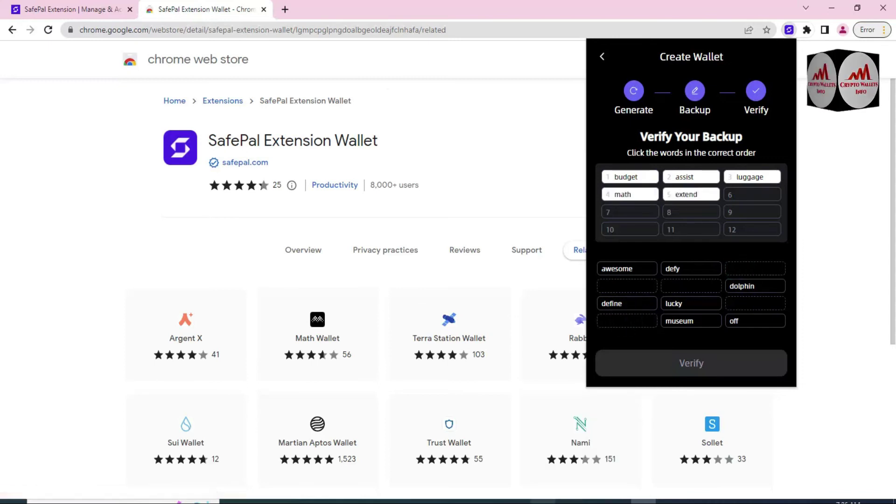
click(553, 497)
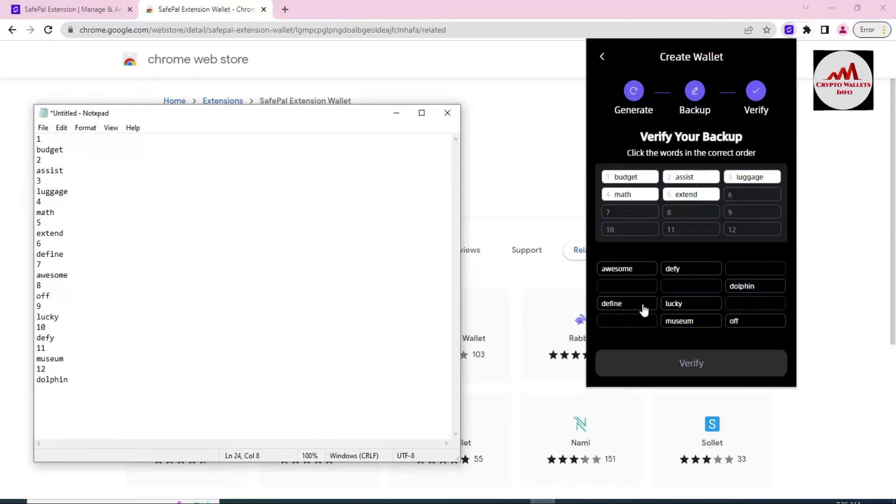
click(627, 306)
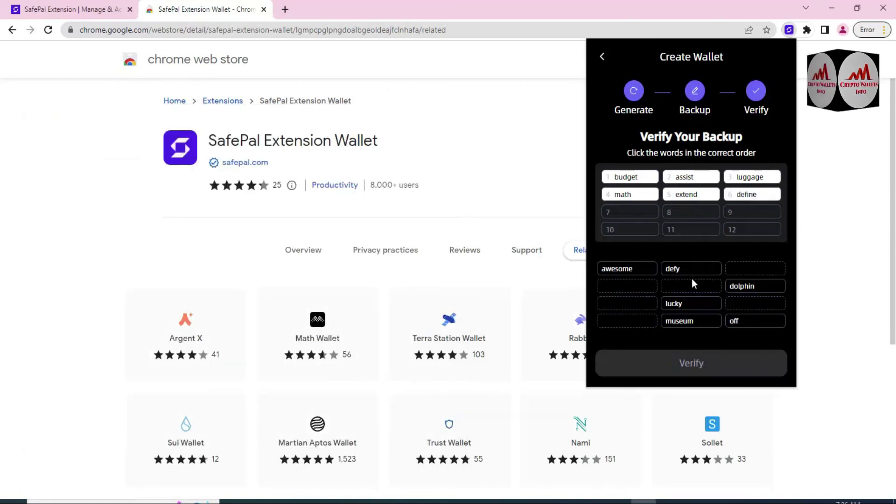
Step: Fill slots 7 to 12 with the remaining recovery words and submit Verify
click(624, 270)
click(756, 325)
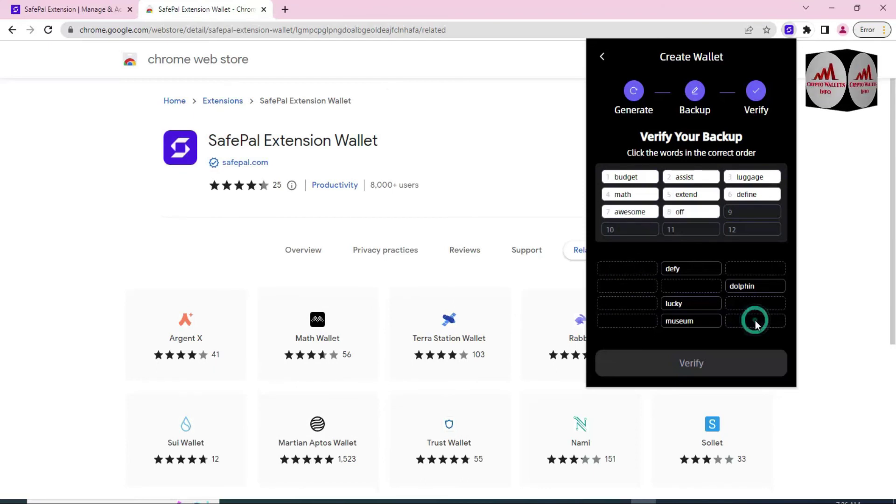
click(543, 501)
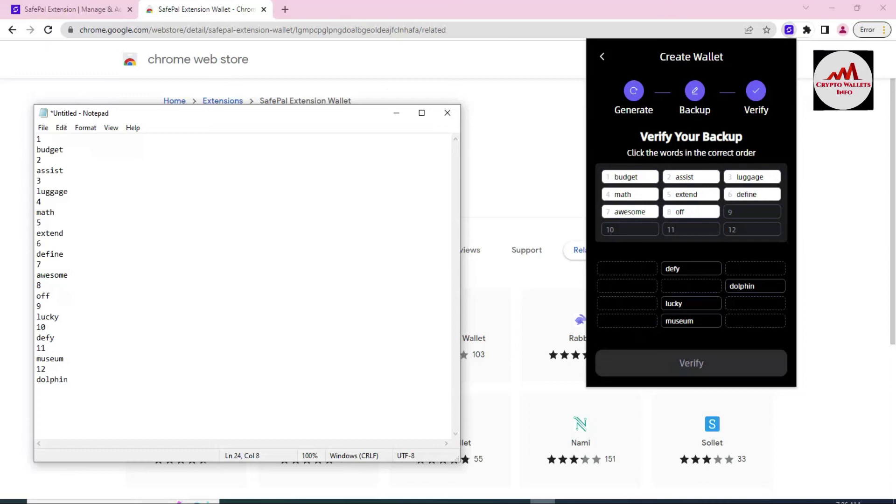
click(691, 304)
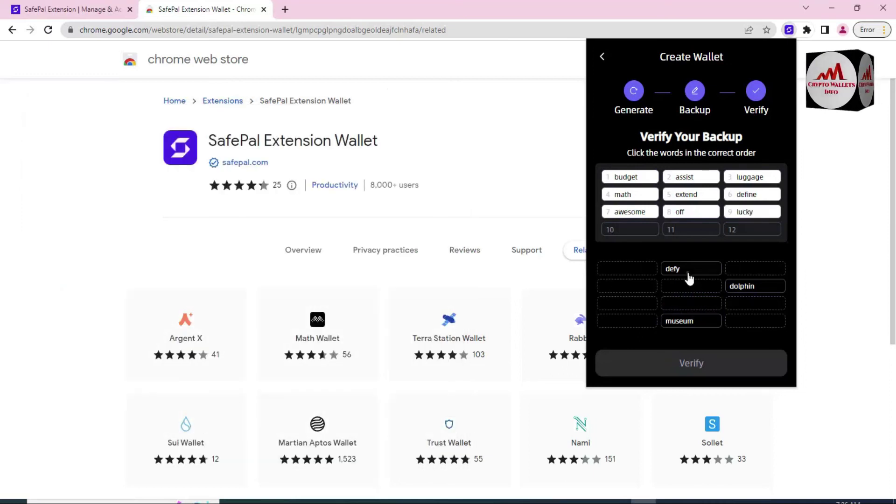
click(689, 275)
click(680, 320)
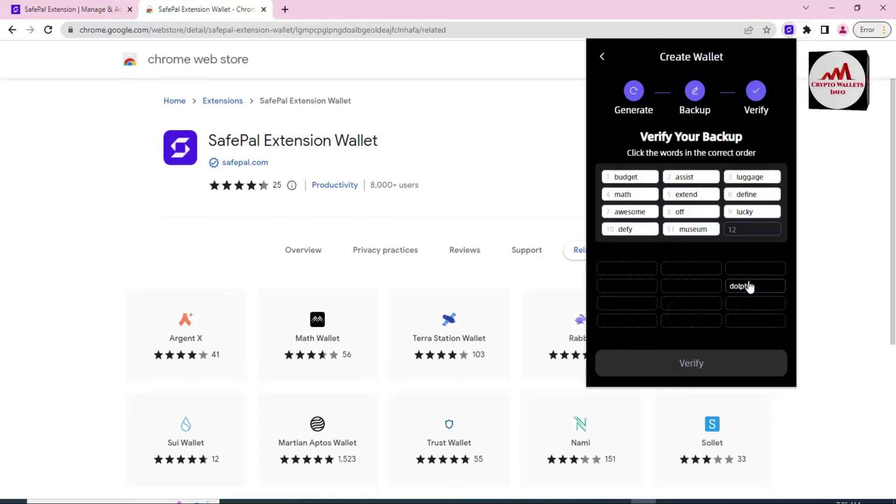
click(749, 286)
click(670, 369)
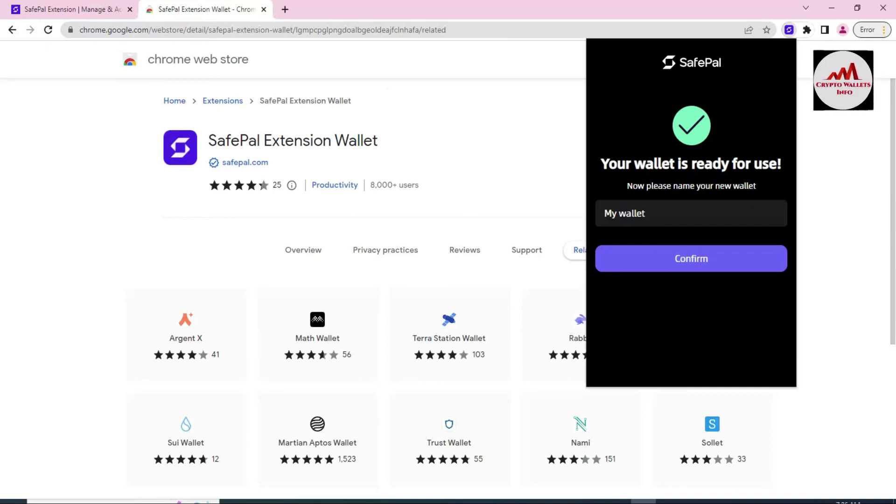
Step: Replace the default wallet name 'My wallet' with 'NEW WALLET' and confirm it
triple_click(673, 215)
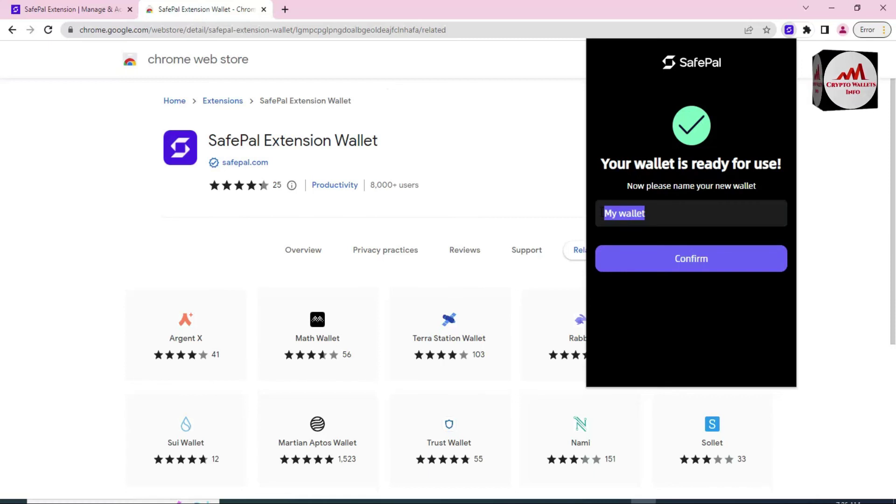
text(M)
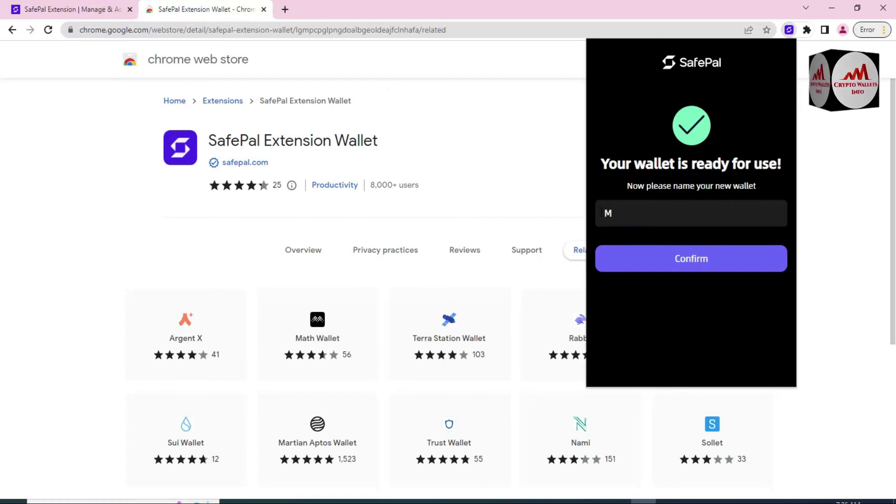
key(BackSpace)
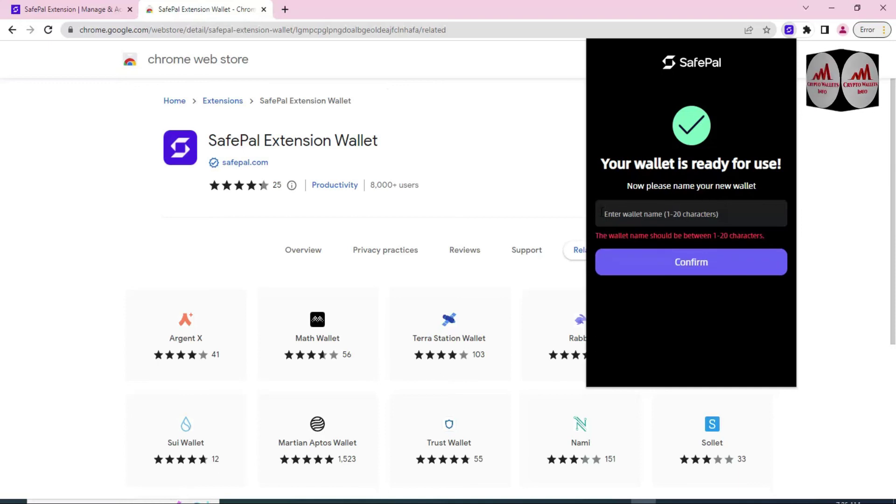
text(NEW WALLET)
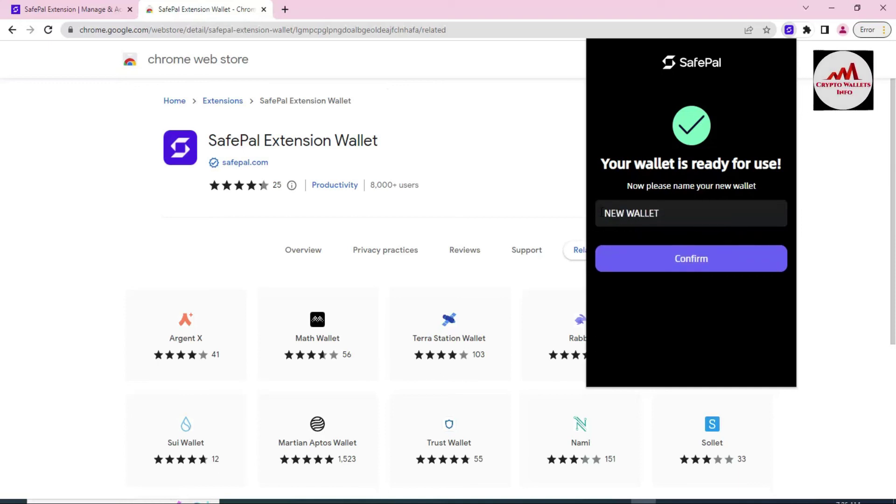
click(692, 258)
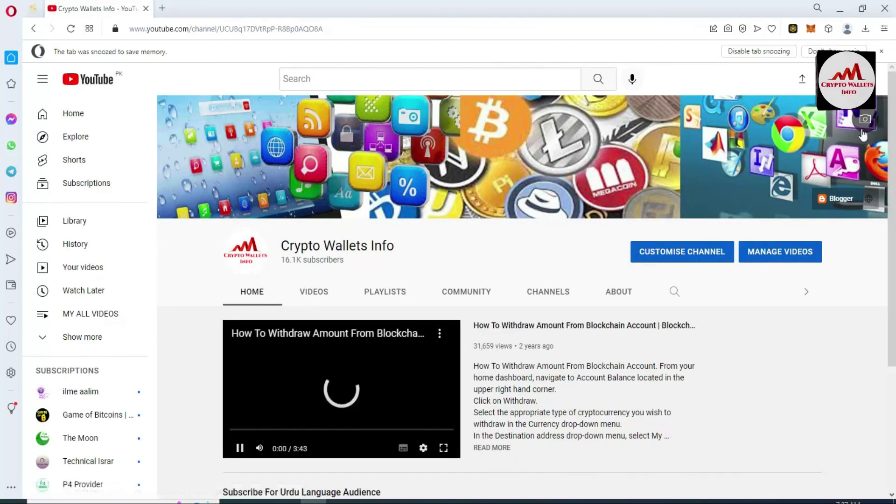
Step: Collapse YouTube's side menu so it shows icons only
click(42, 80)
click(42, 81)
click(42, 81)
Step: Pause the channel's featured withdrawal video at 0:05
scroll(892, 273, down, 1)
scroll(892, 273, down, 4)
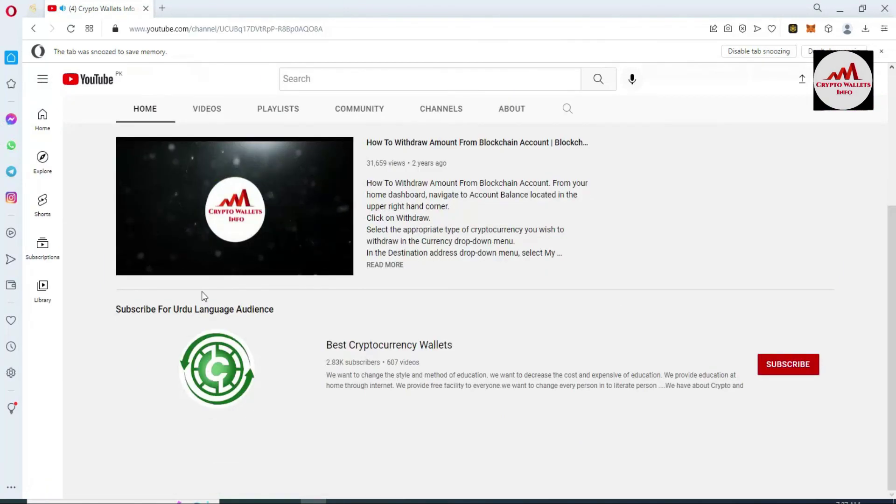
click(132, 265)
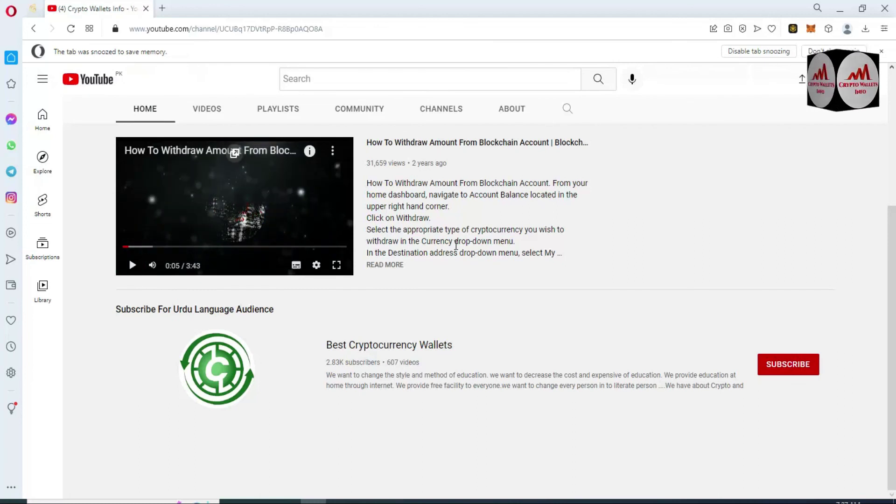